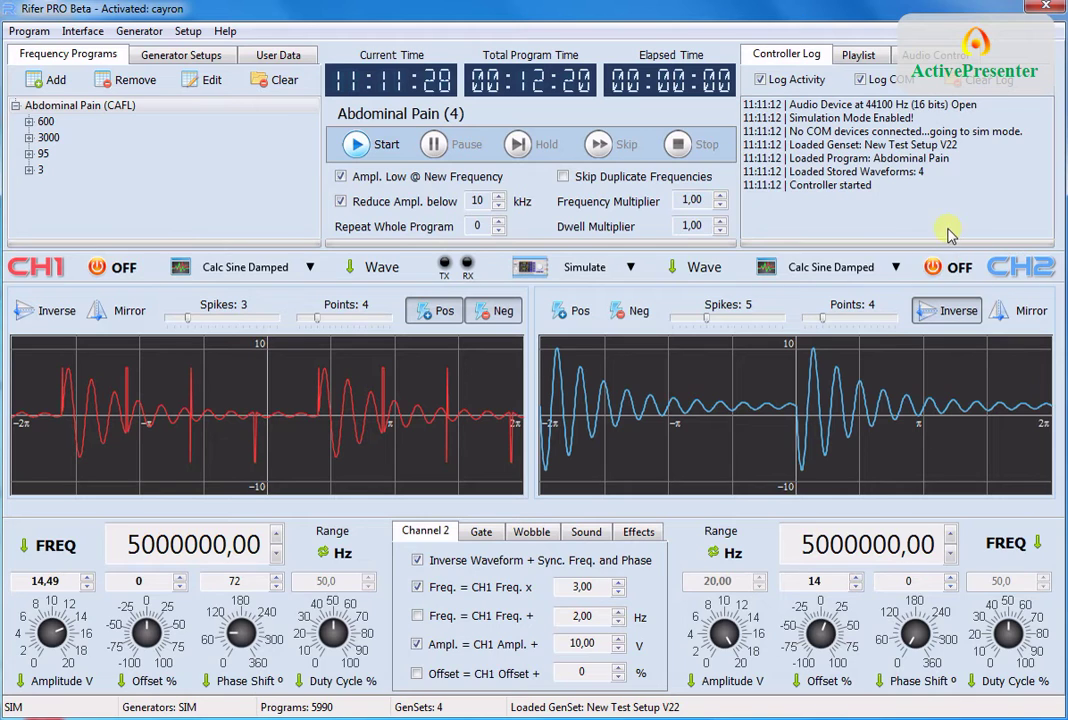
# Review the log's startup and stored-waveforms entries and the firmware, calculated and stored waveform choices for channel 2
pyautogui.click(865, 188)
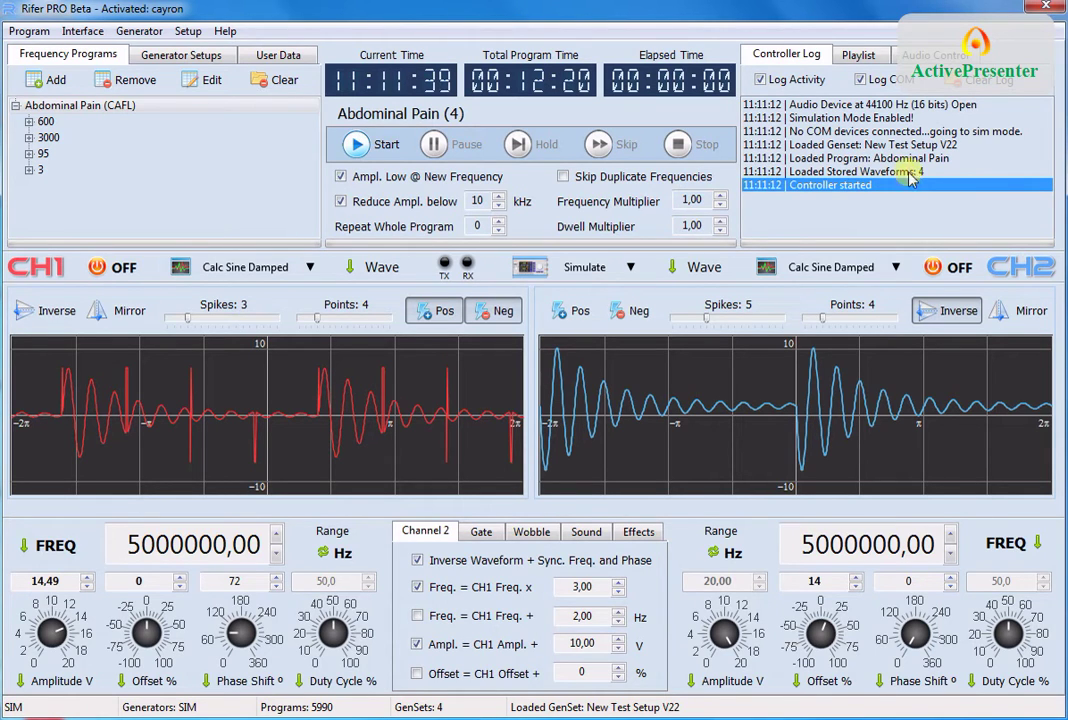
pyautogui.click(910, 173)
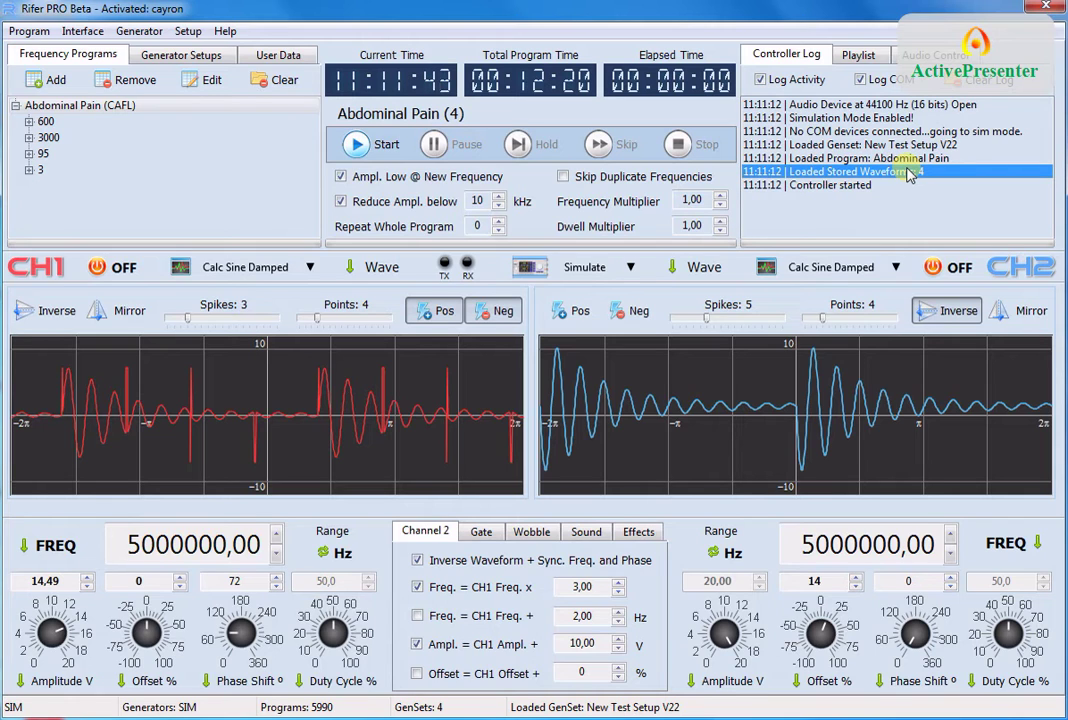
pyautogui.click(897, 268)
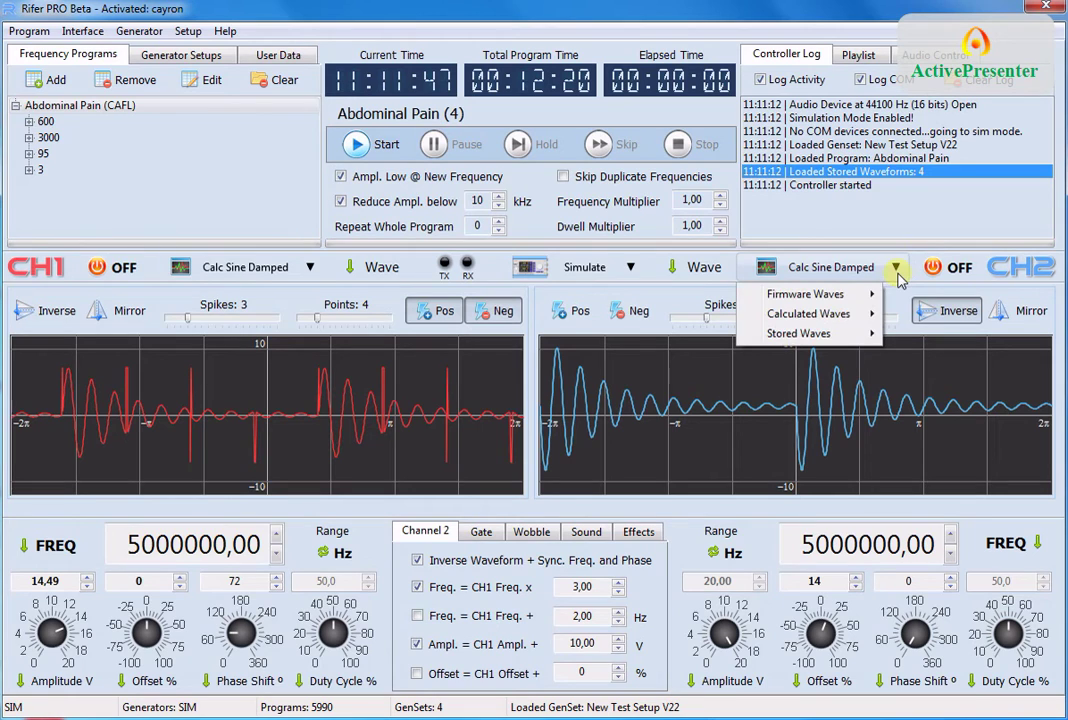
pyautogui.moveTo(862, 298)
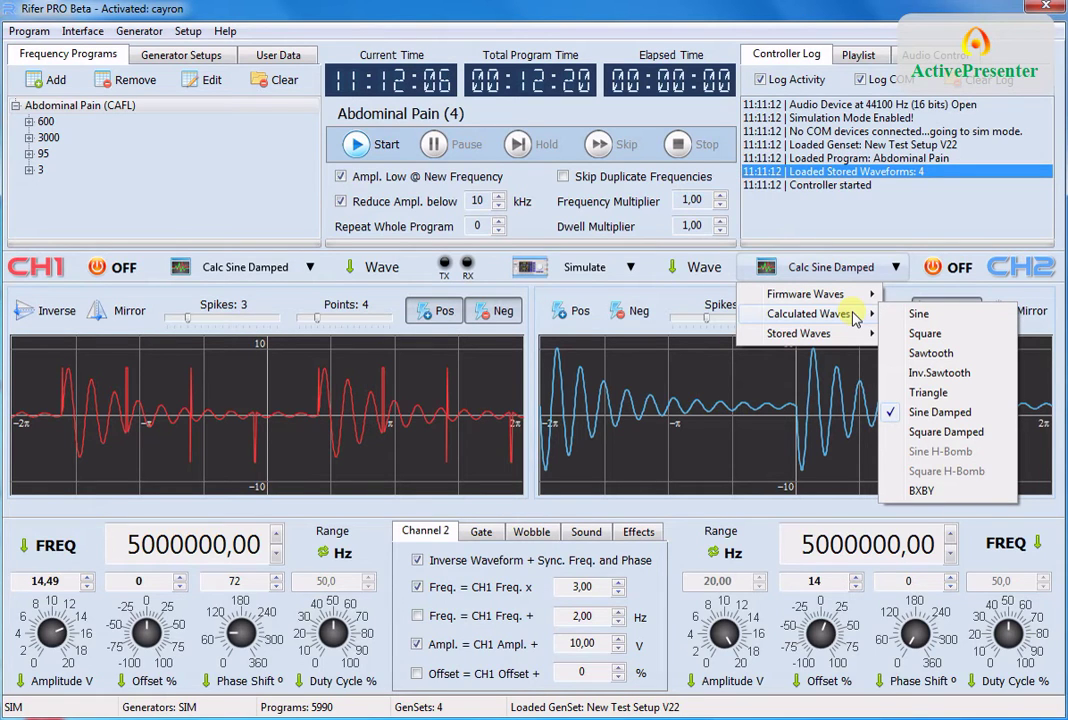
pyautogui.moveTo(853, 340)
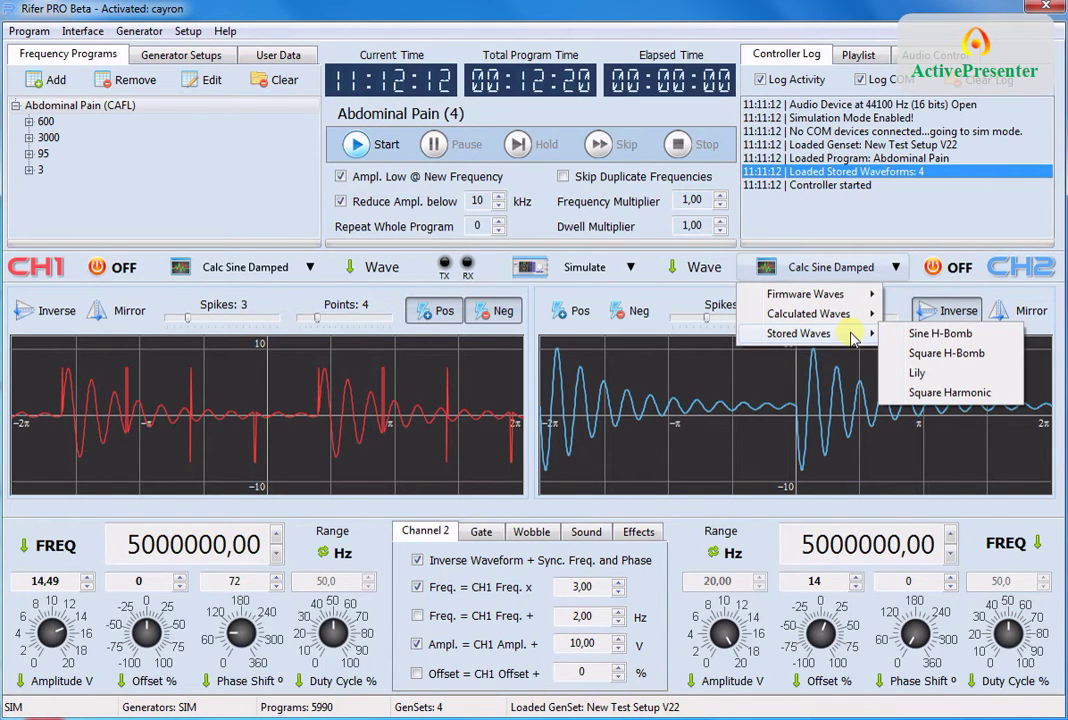
# Check the loaded-program log entry and expand the 600 frequency of Abdominal Pain (CAFL) to view its dwell time
pyautogui.click(938, 160)
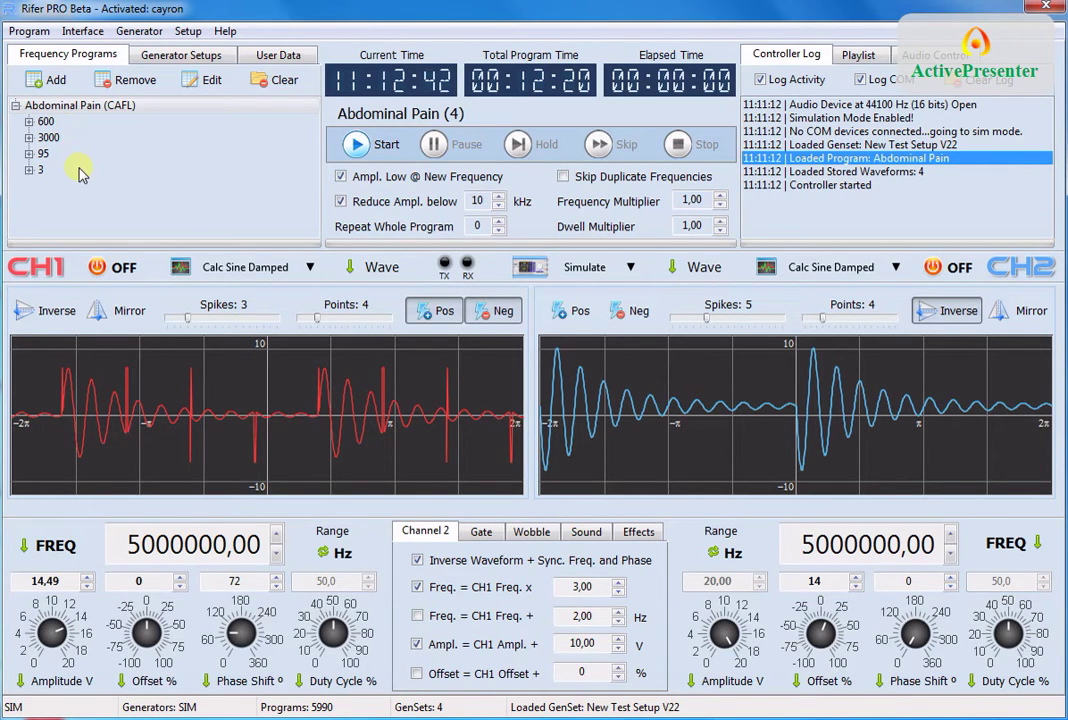
pyautogui.click(29, 121)
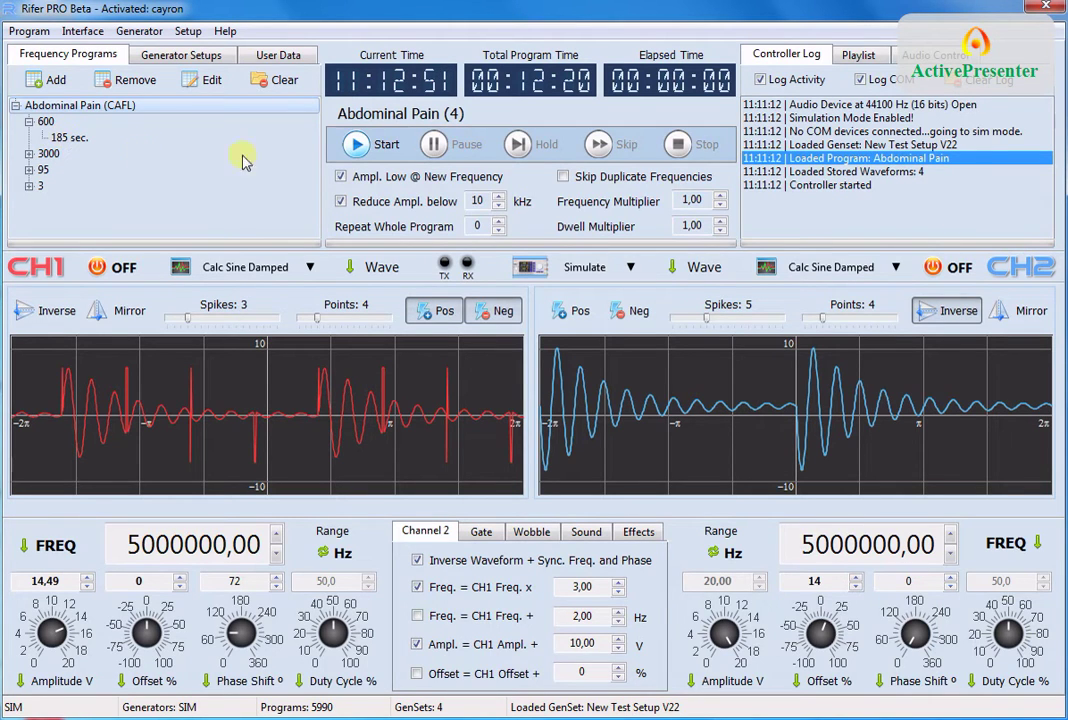
# Load the generator setups Test Setup and Triangle + Square in turn, ending on New Test Setup V22
pyautogui.click(856, 146)
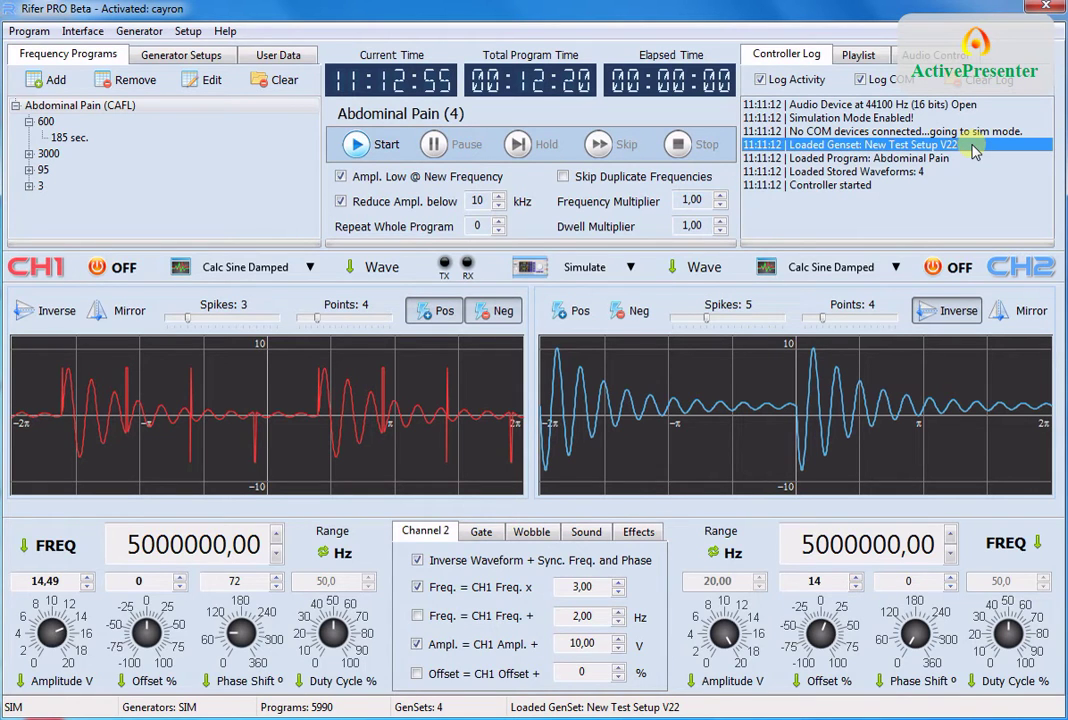
pyautogui.click(172, 55)
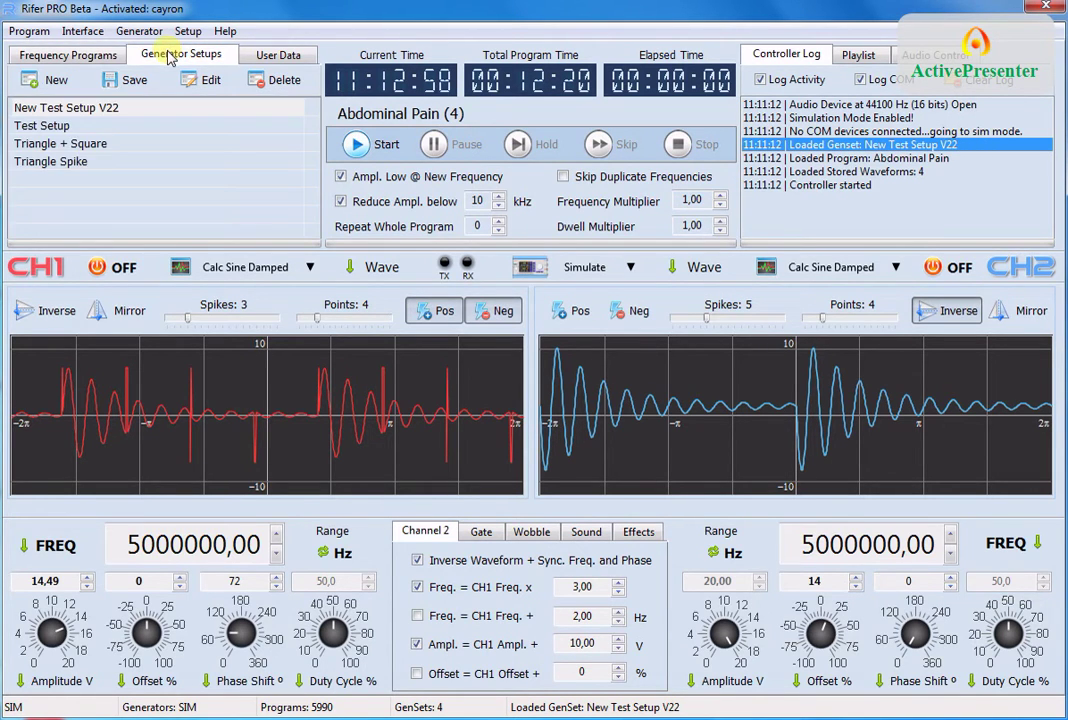
pyautogui.click(118, 126)
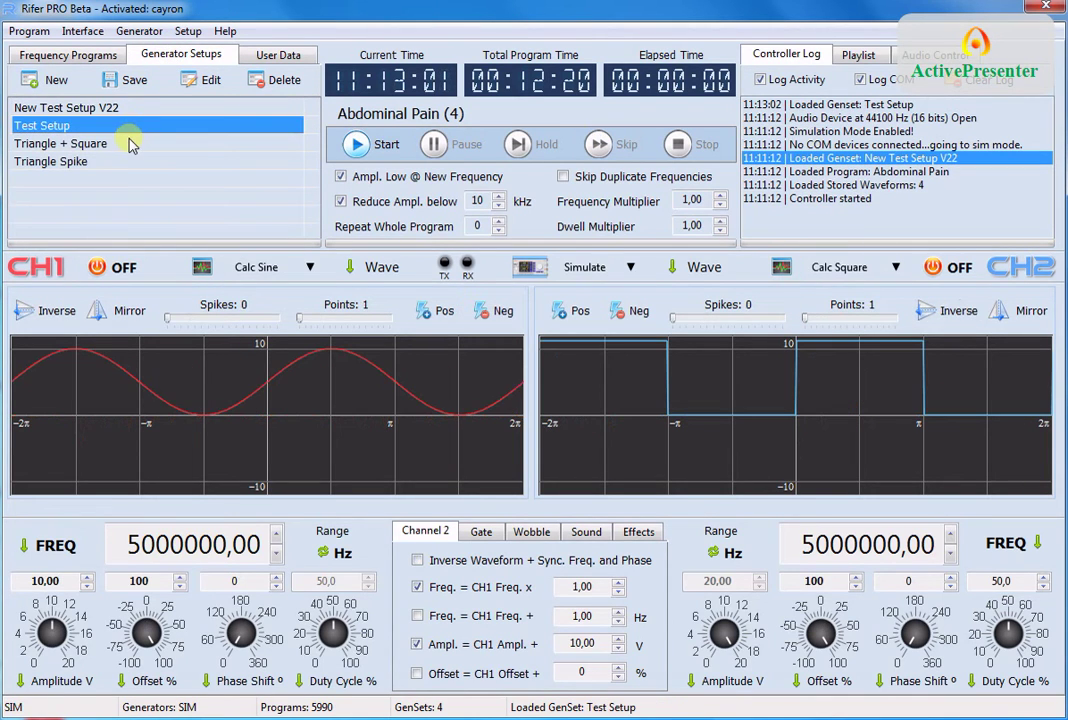
pyautogui.click(131, 142)
pyautogui.click(145, 108)
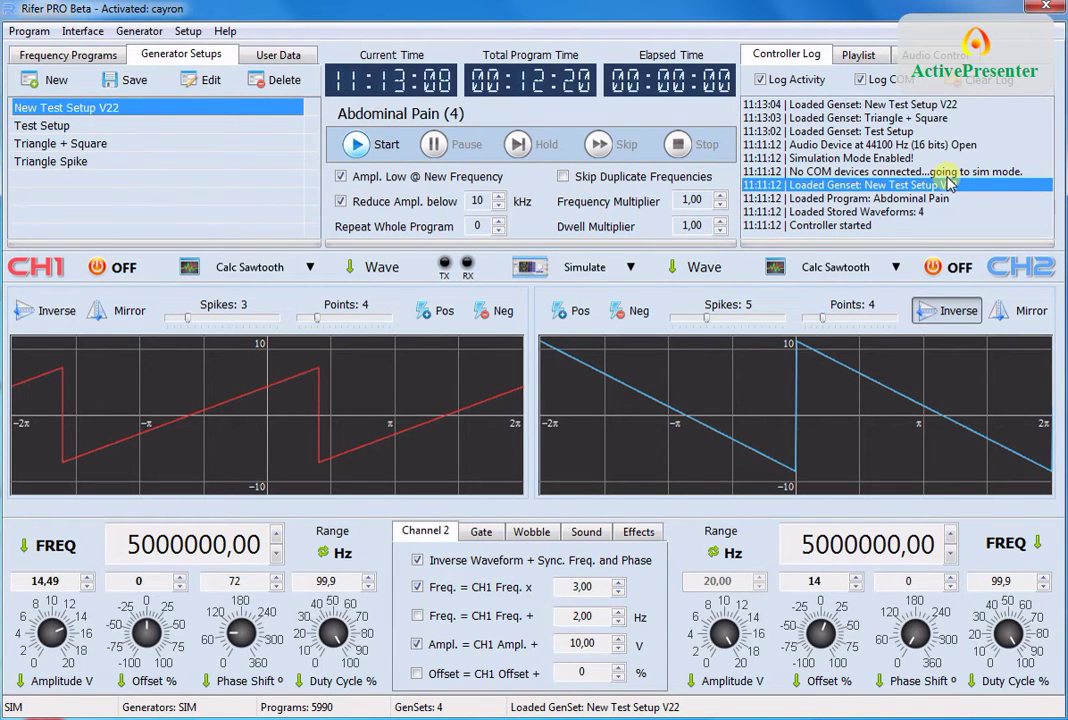
# Review the log entries about missing COM devices and the audio device, and check the Simulation Mode setting
pyautogui.click(875, 172)
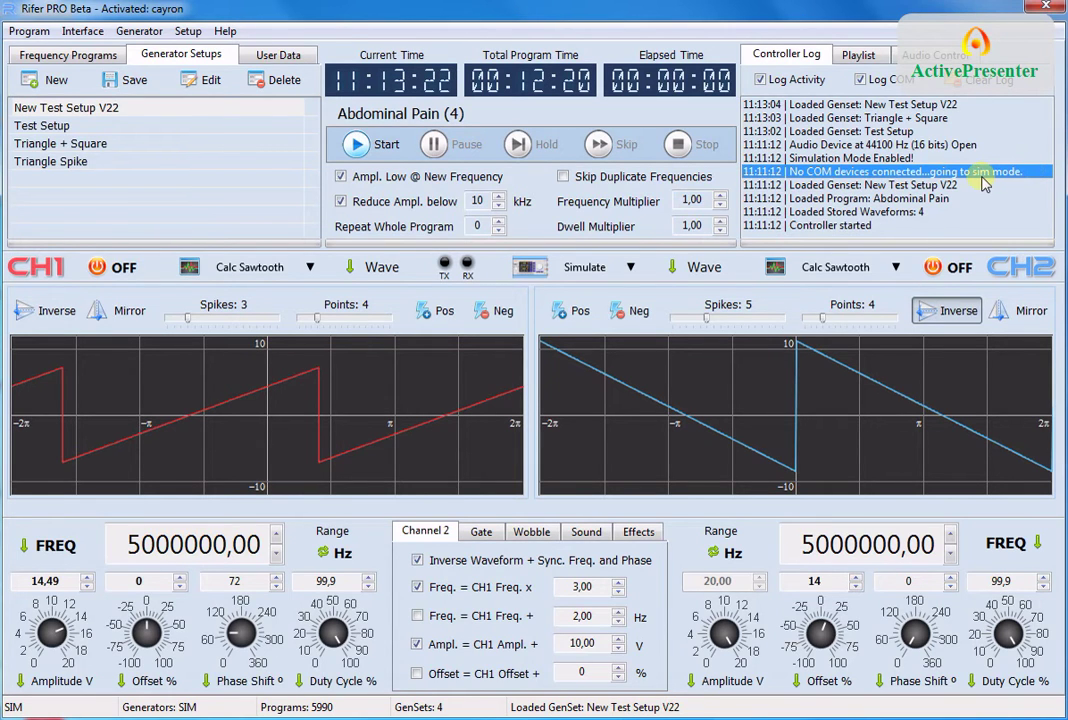
pyautogui.click(187, 31)
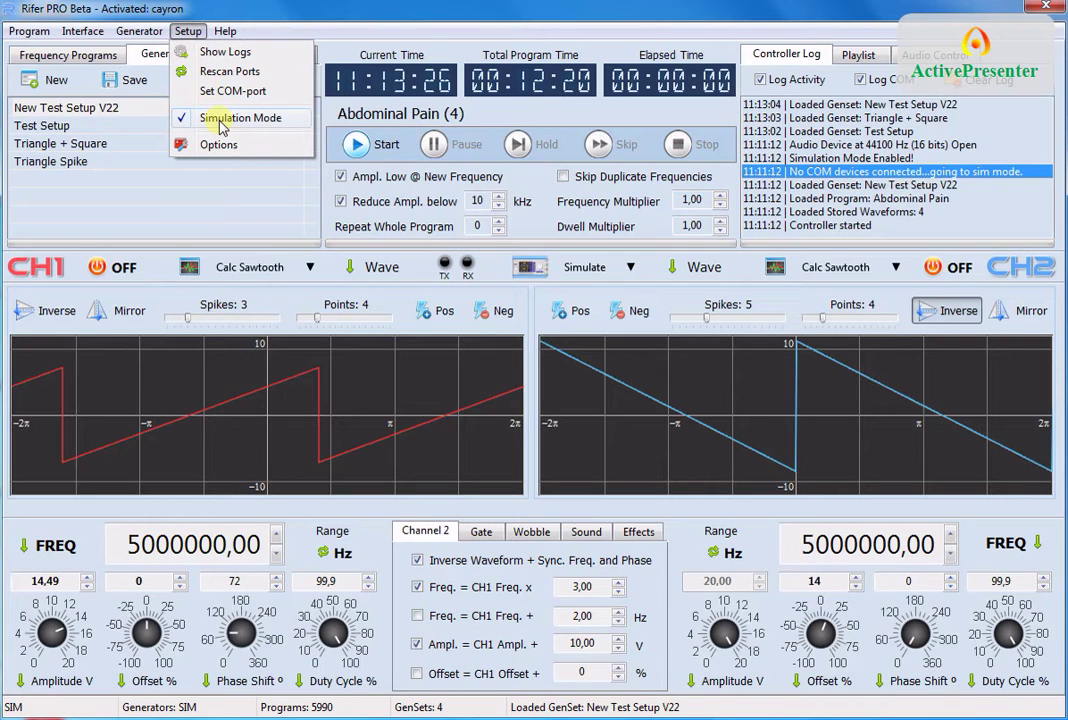
pyautogui.click(882, 145)
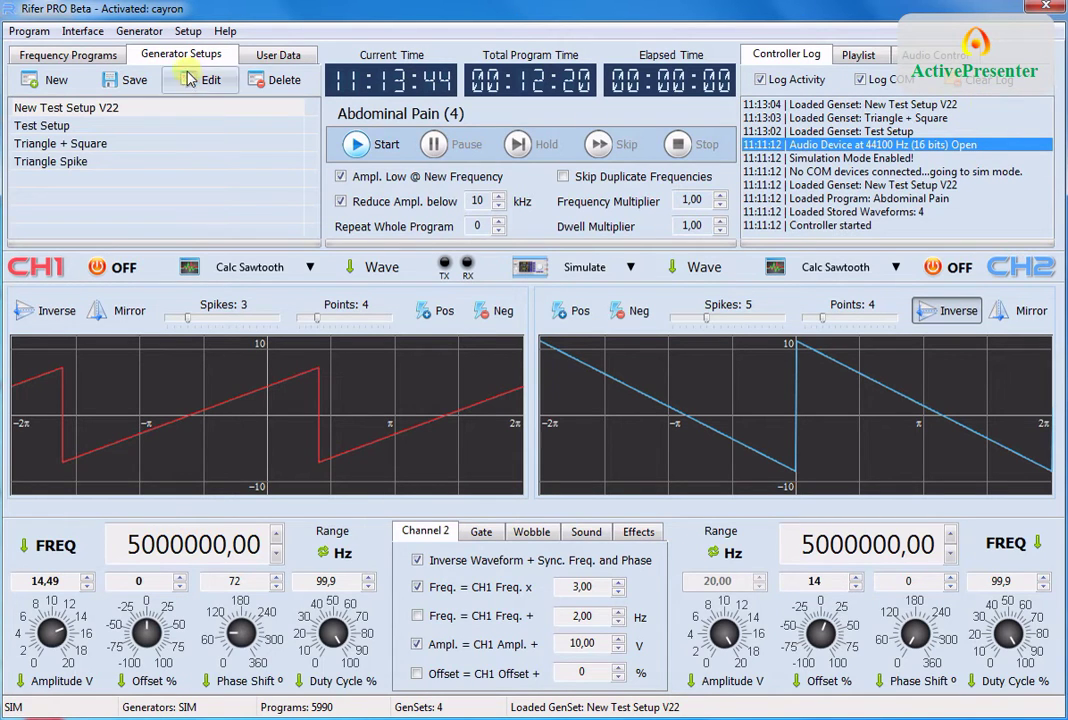
# Run the Abdominal Pain (CAFL) frequency program, look at the audio playlist while it runs, and stop the program
pyautogui.click(85, 58)
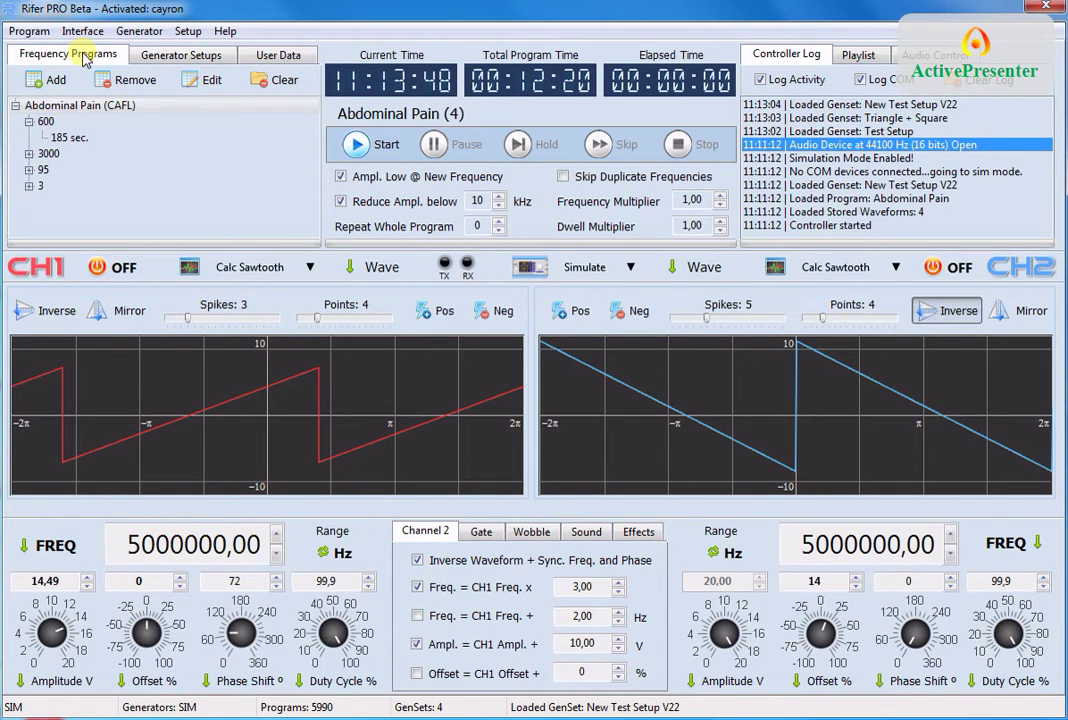
pyautogui.click(383, 149)
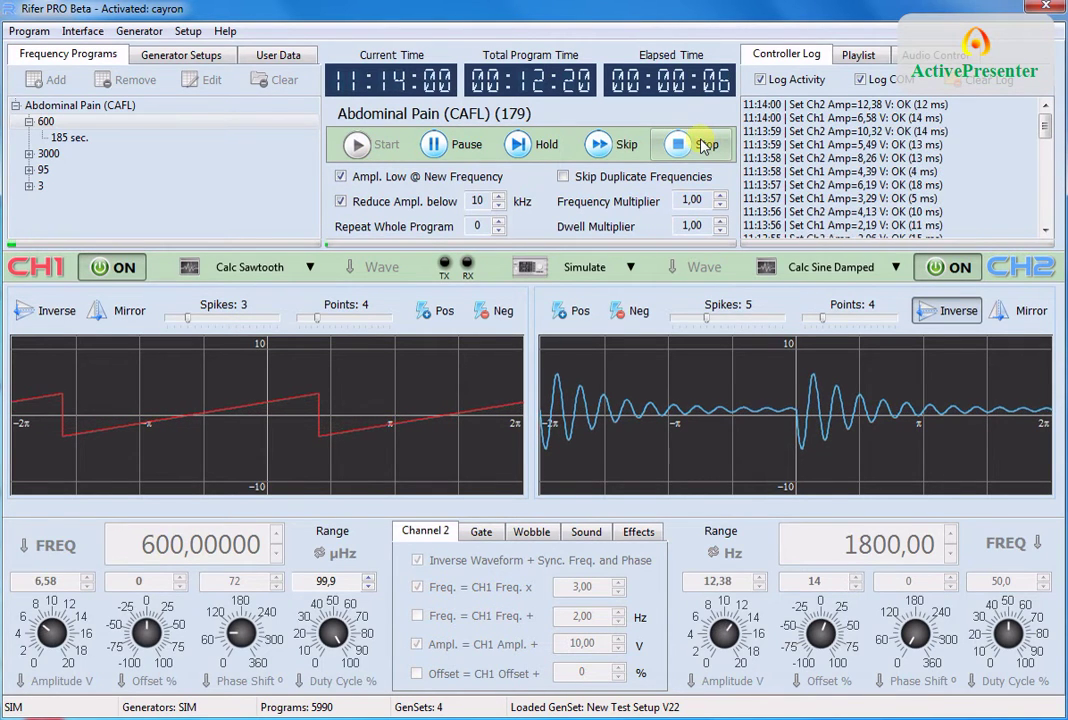
pyautogui.click(855, 55)
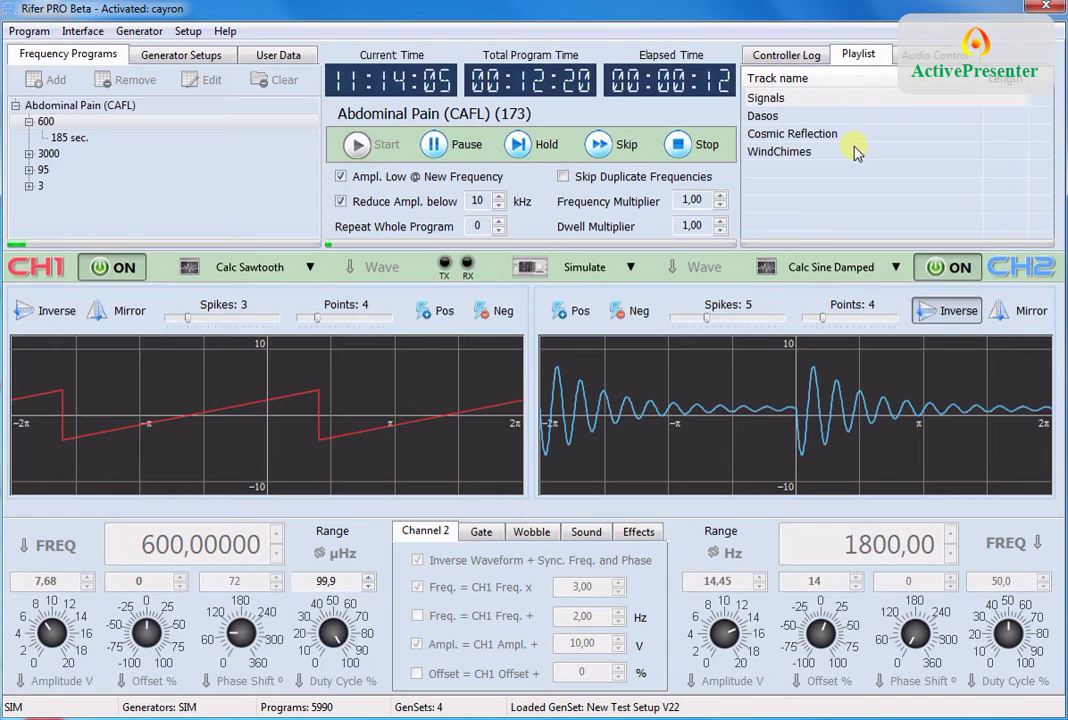
pyautogui.click(750, 53)
pyautogui.click(702, 143)
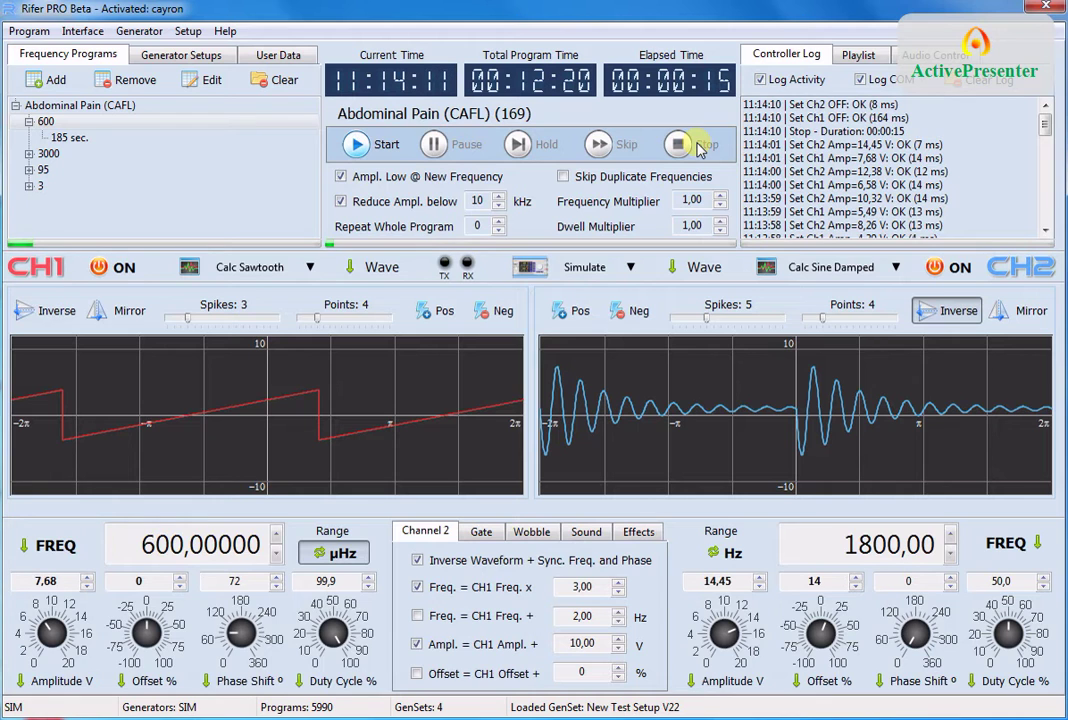
# Read through the controller log entries of the program run, from the initial generator settings up to the stop entry
pyautogui.moveTo(1045, 124); pyautogui.dragTo(1045, 190)
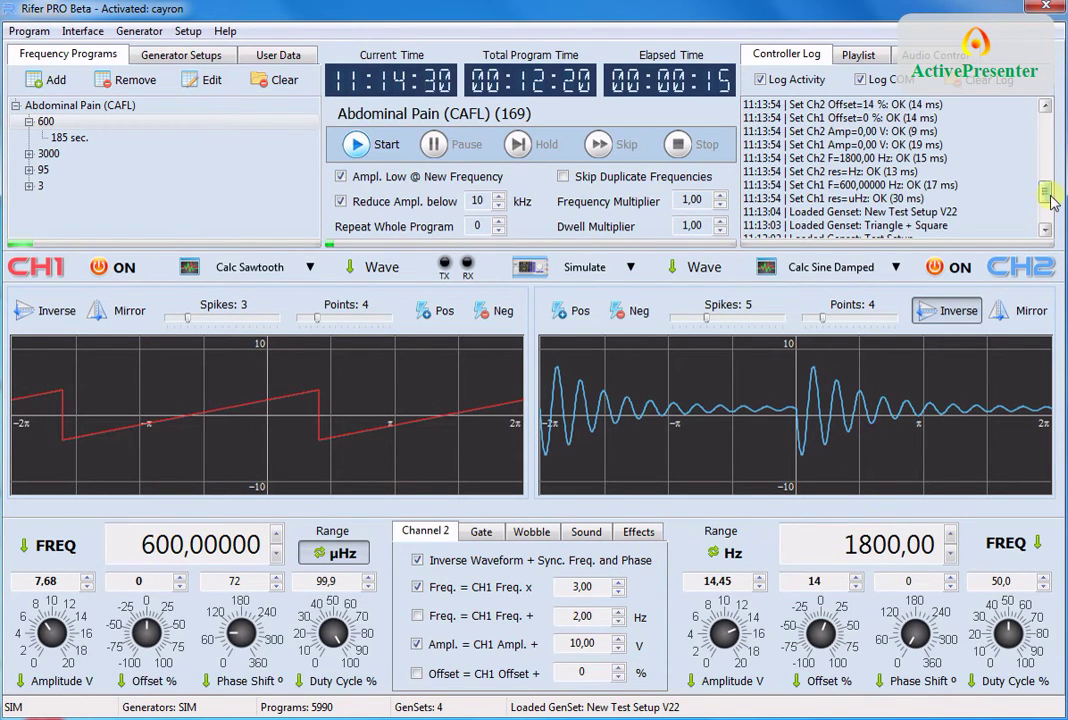
pyautogui.moveTo(1050, 198); pyautogui.dragTo(1047, 170)
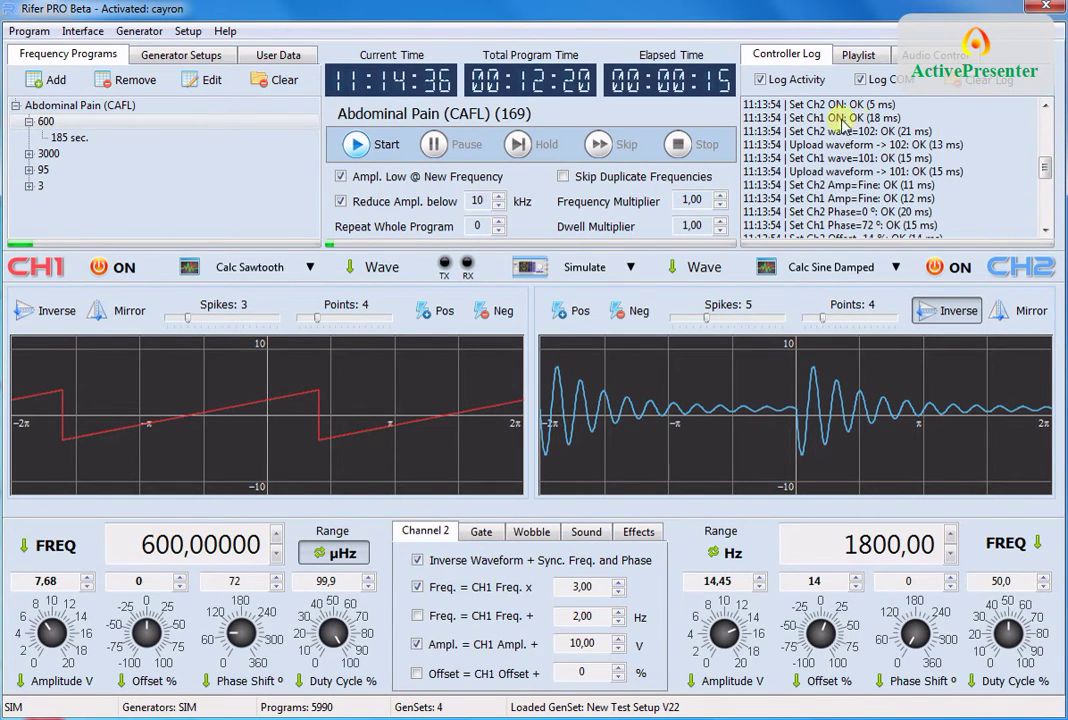
pyautogui.moveTo(1045, 175); pyautogui.dragTo(1039, 162)
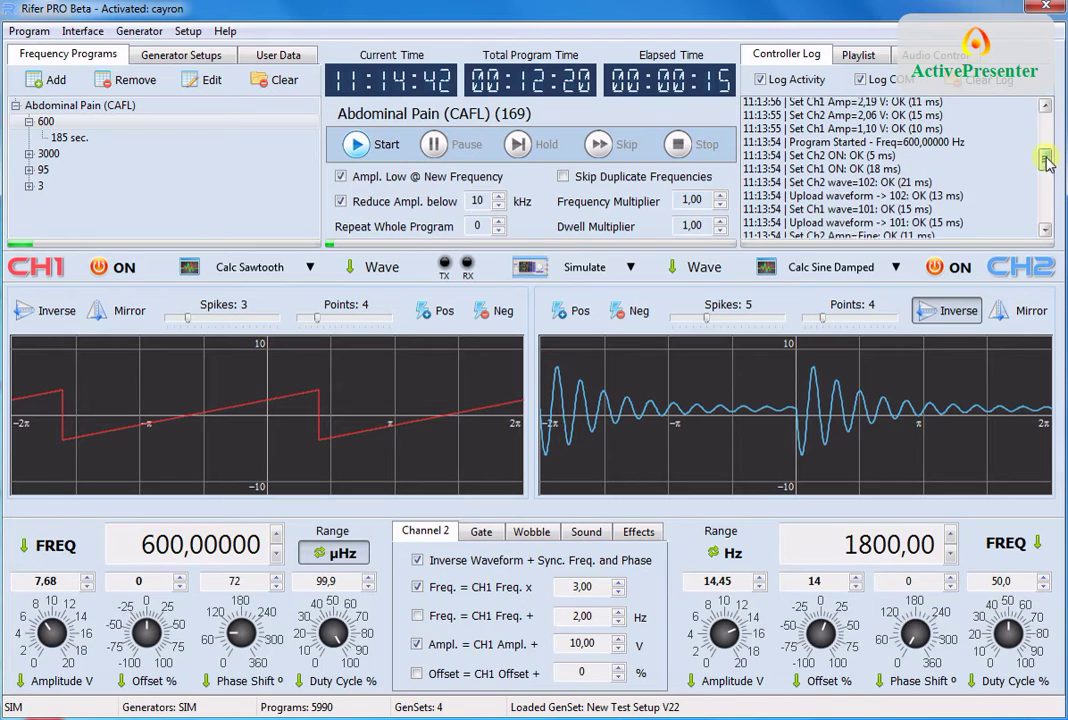
pyautogui.moveTo(1047, 163); pyautogui.dragTo(1047, 146)
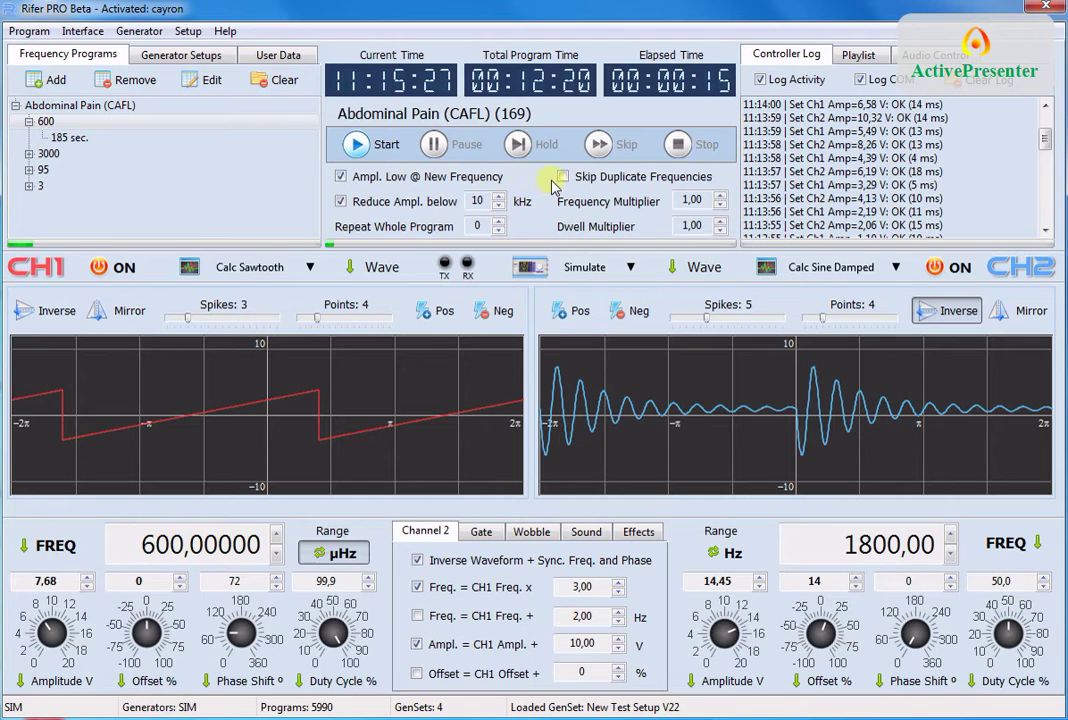
pyautogui.scroll(1, 1046, 138)
pyautogui.scroll(2, 1046, 138)
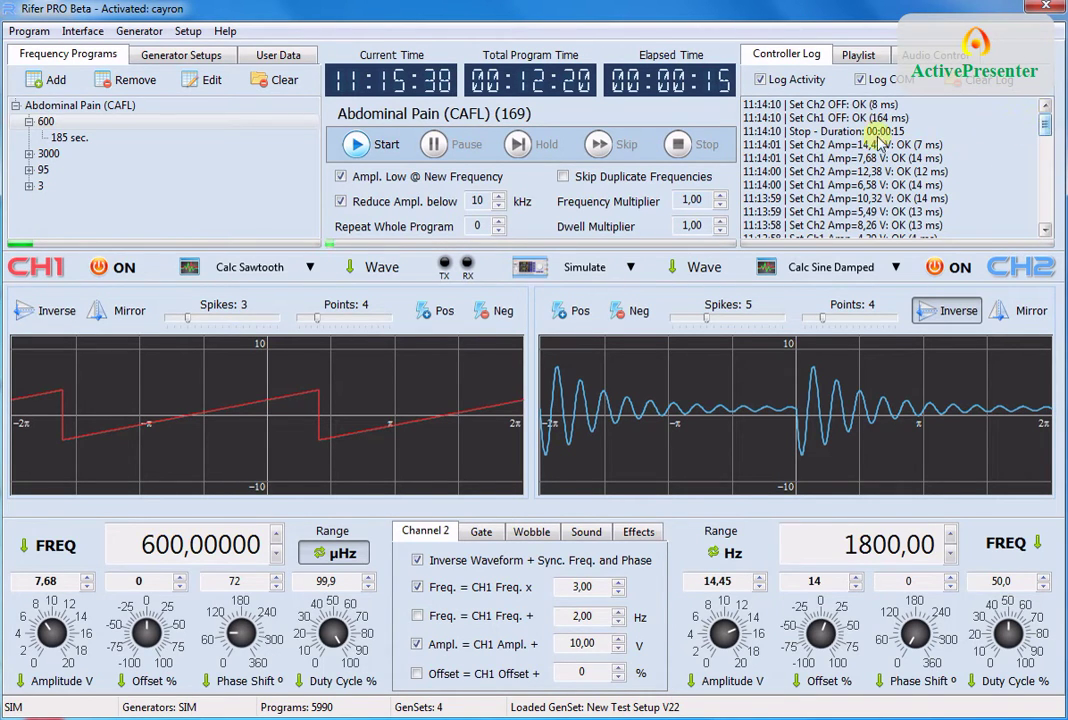
# Clear the controller log, and run the Abdominal Pain (CAFL) program again briefly before stopping it
pyautogui.click(1000, 90)
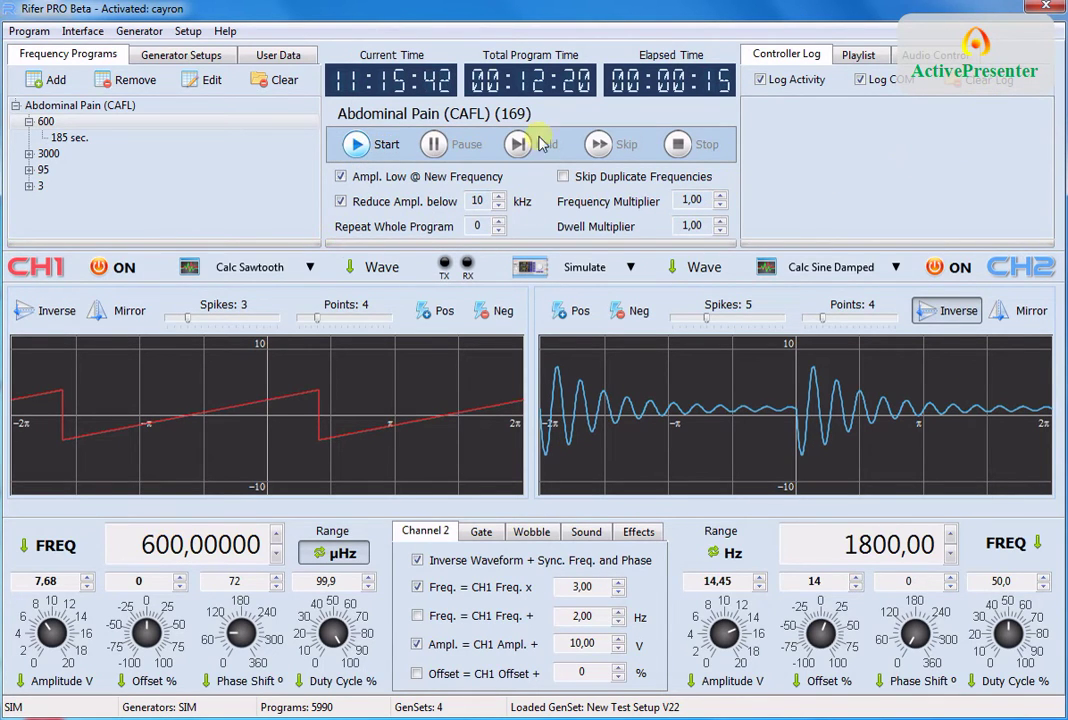
pyautogui.click(386, 146)
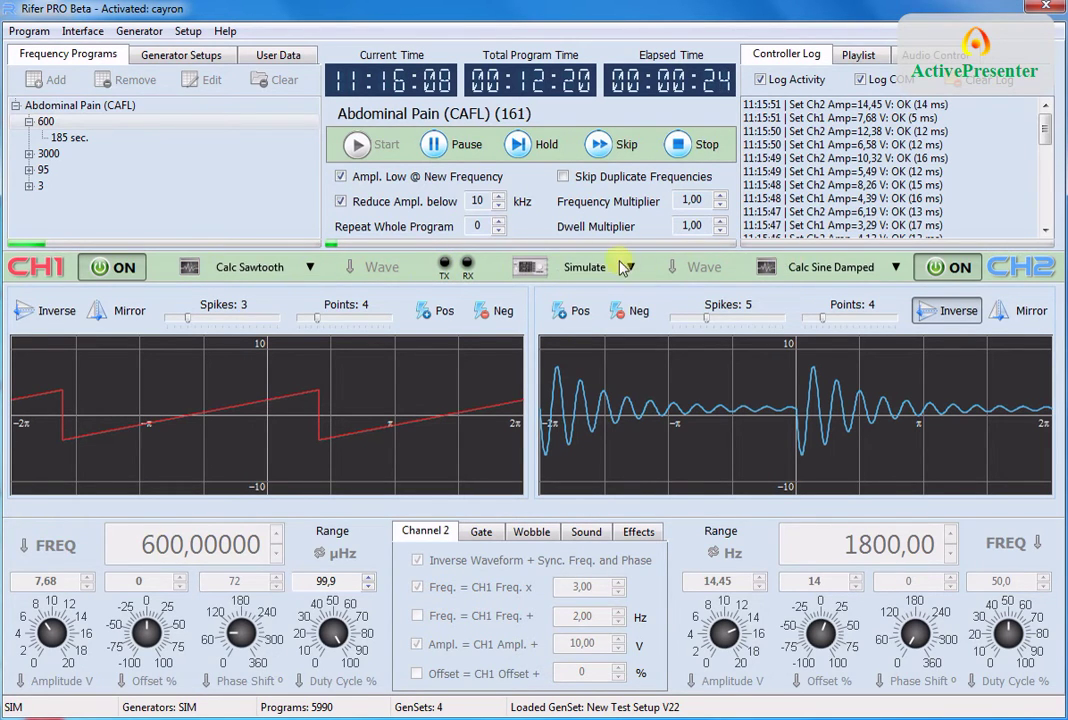
pyautogui.click(692, 146)
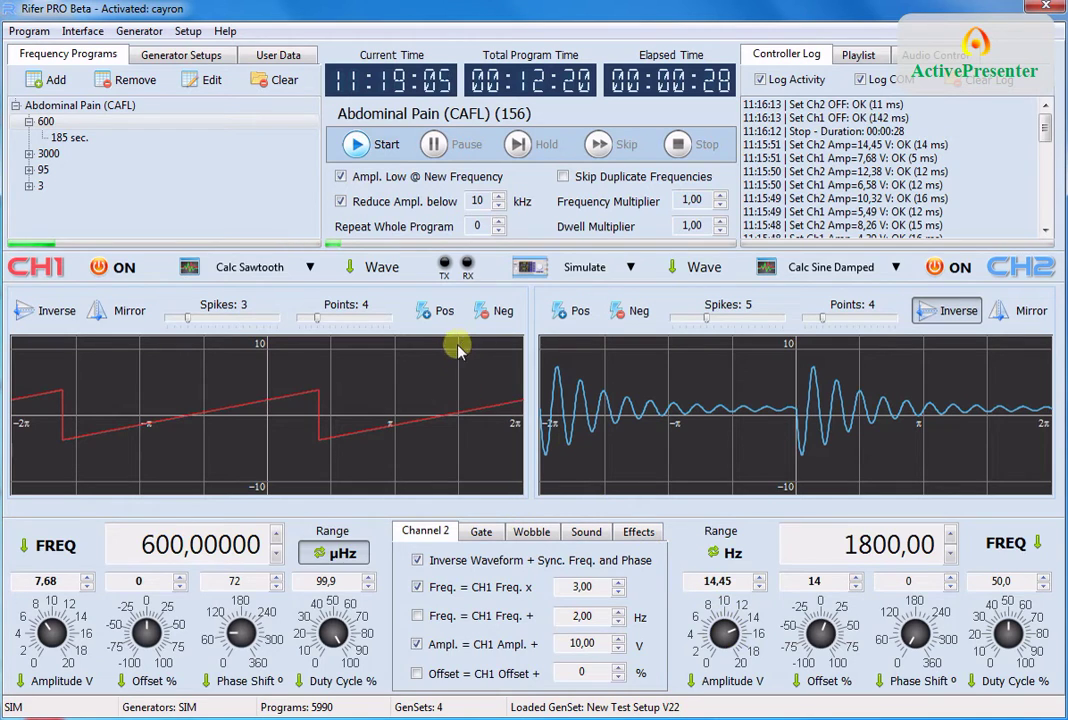
# Toggle the waveform graphs between combined and separate display, ending with separate channel graphs on a light background
pyautogui.doubleClick(389, 393)
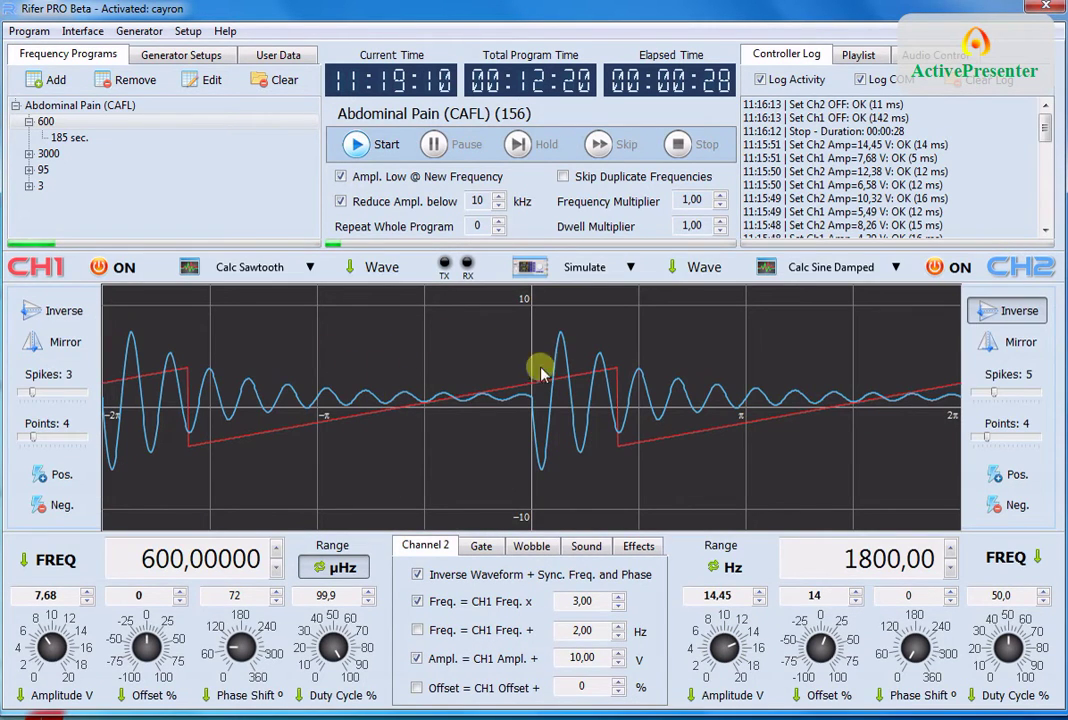
pyautogui.doubleClick(430, 354)
pyautogui.doubleClick(455, 358)
pyautogui.click(470, 360)
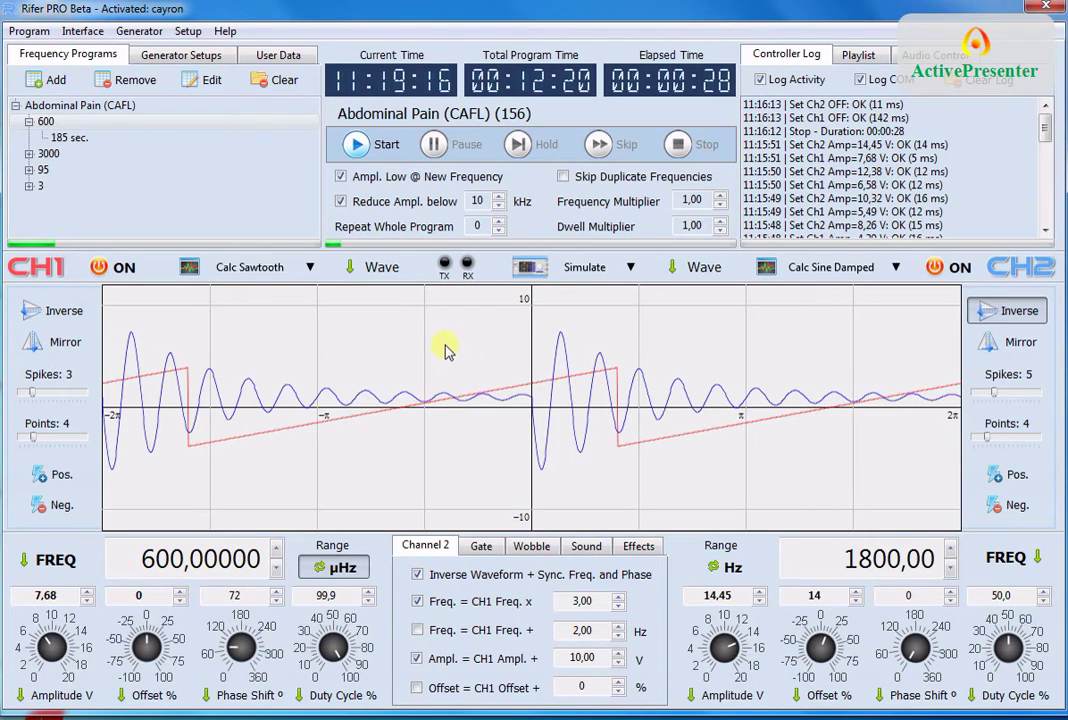
pyautogui.click(447, 348)
pyautogui.click(449, 349)
pyautogui.doubleClick(450, 350)
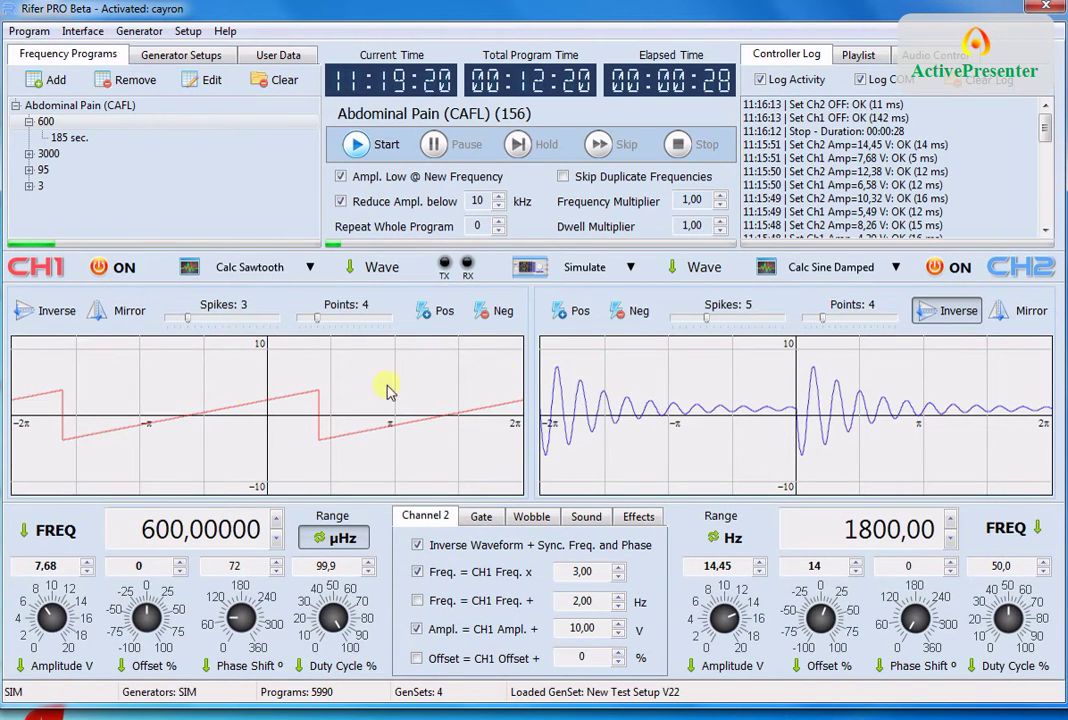
# Try the Inverse and Mirror options on the channel 1 waveform and switch both off again
pyautogui.click(52, 312)
pyautogui.click(124, 314)
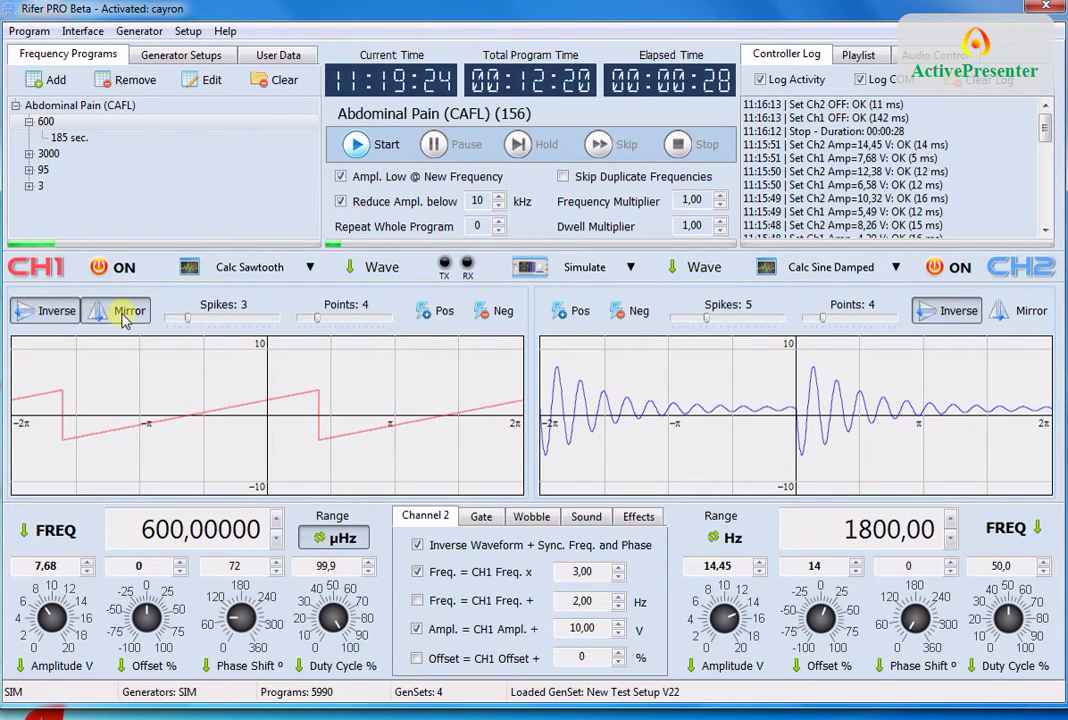
pyautogui.click(122, 314)
pyautogui.click(68, 312)
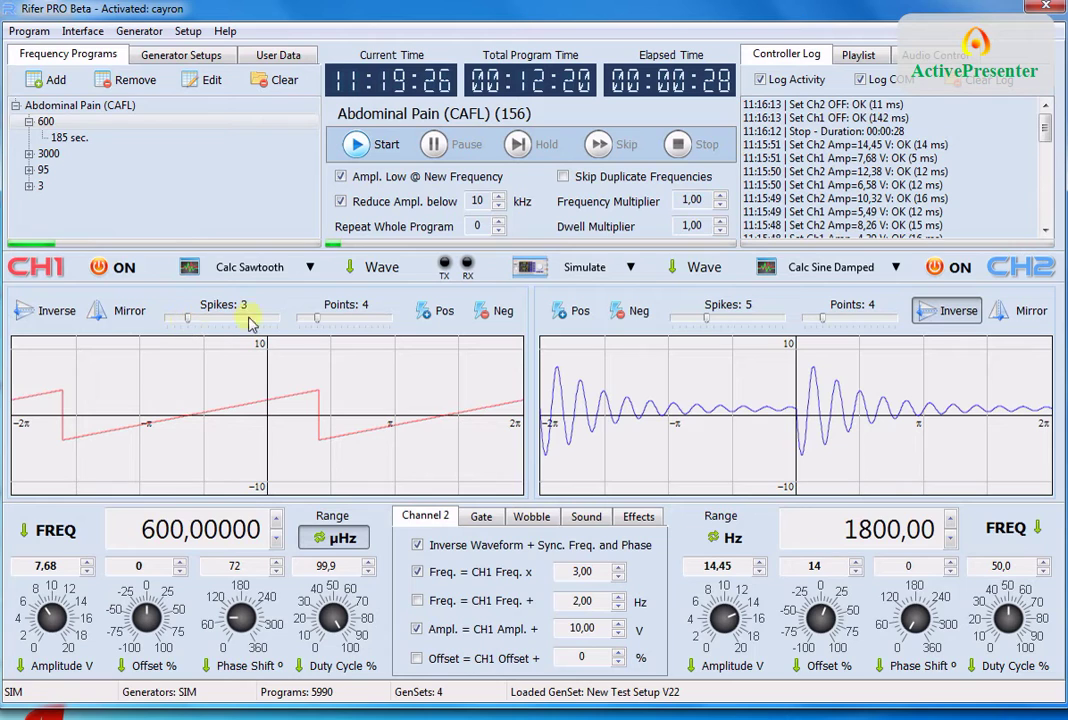
# Show positive spikes on the channel 1 waveform, set their width to 10 points, and switch the spikes off
pyautogui.click(436, 311)
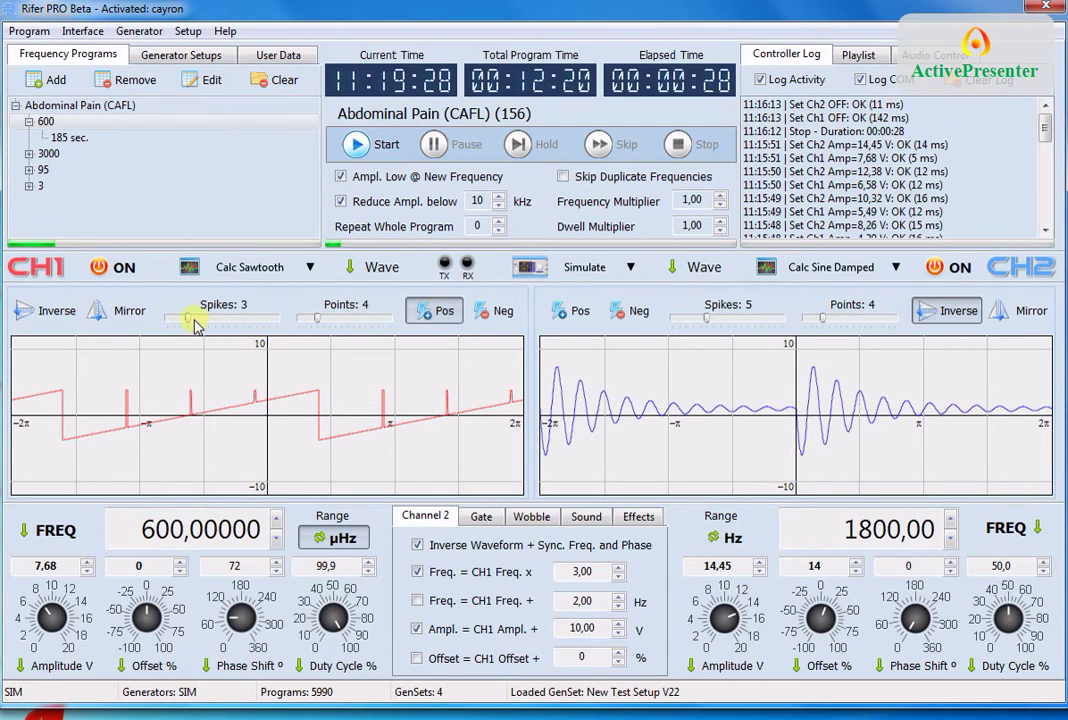
pyautogui.moveTo(189, 319)
pyautogui.mouseDown()
pyautogui.moveTo(205, 319)
pyautogui.moveTo(192, 318)
pyautogui.mouseUp()
pyautogui.moveTo(320, 323); pyautogui.dragTo(368, 320)
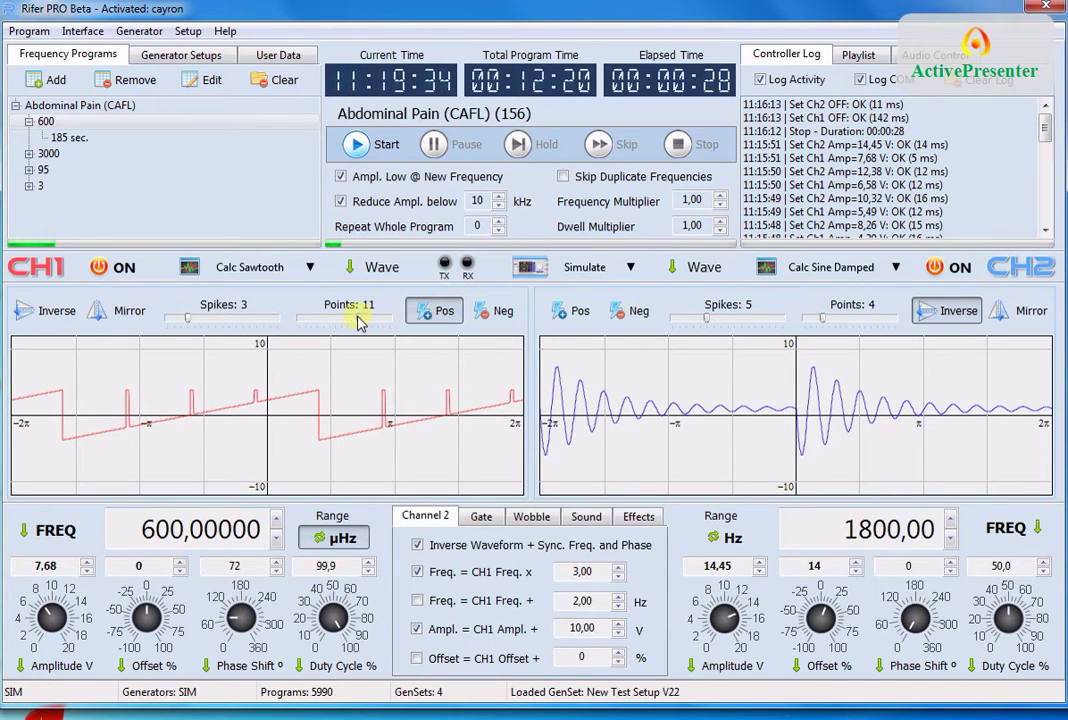
pyautogui.click(458, 316)
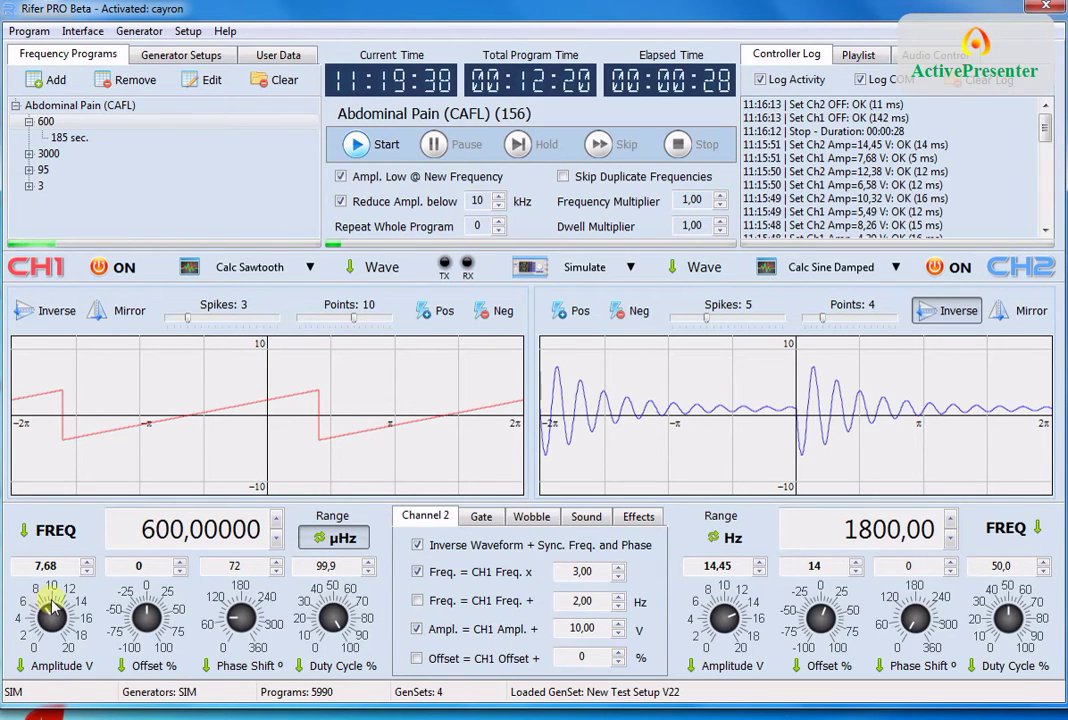
# Set channel 1 to 15,53 V amplitude, 36 % offset, 194° phase shift and 37,7 % duty cycle
pyautogui.moveTo(38, 640); pyautogui.dragTo(64, 606)
pyautogui.moveTo(146, 610); pyautogui.dragTo(241, 617)
pyautogui.moveTo(337, 615)
pyautogui.mouseDown()
pyautogui.moveTo(313, 604)
pyautogui.moveTo(342, 613)
pyautogui.moveTo(328, 598)
pyautogui.moveTo(337, 622)
pyautogui.mouseUp()
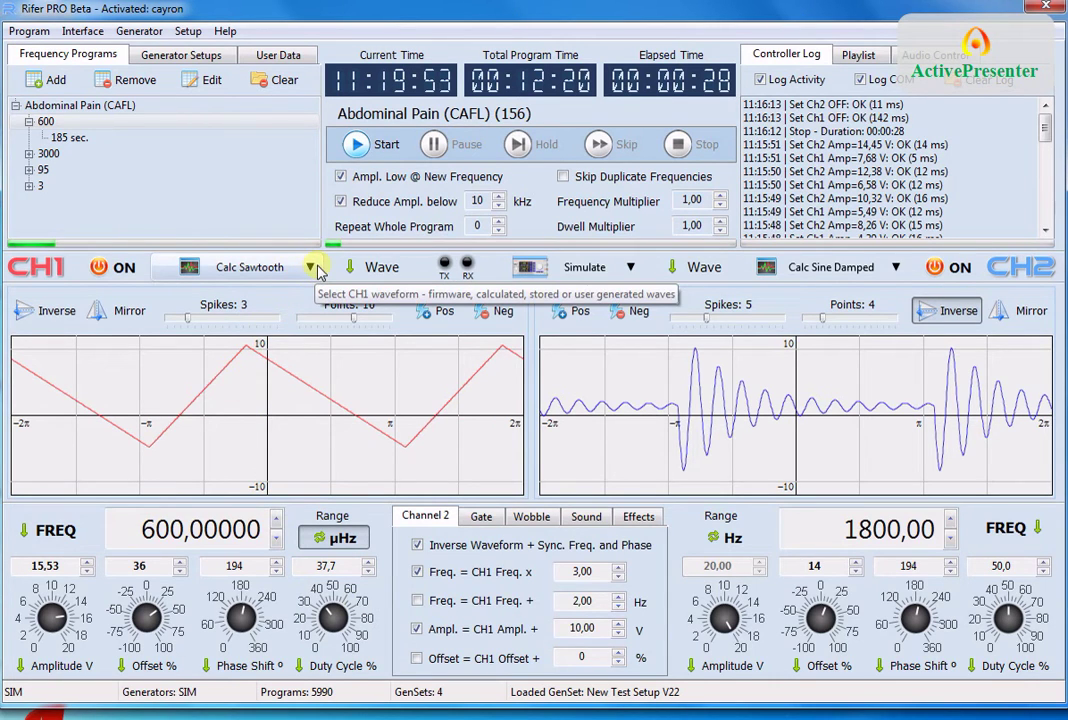
# Raise the channel 1 sawtooth's duty cycle to 85,9 %, and switch channel 1 to the calculated Sine wave
pyautogui.moveTo(334, 615)
pyautogui.mouseDown()
pyautogui.moveTo(364, 632)
pyautogui.moveTo(349, 616)
pyautogui.moveTo(358, 611)
pyautogui.moveTo(343, 608)
pyautogui.moveTo(362, 622)
pyautogui.moveTo(355, 637)
pyautogui.moveTo(353, 625)
pyautogui.mouseUp()
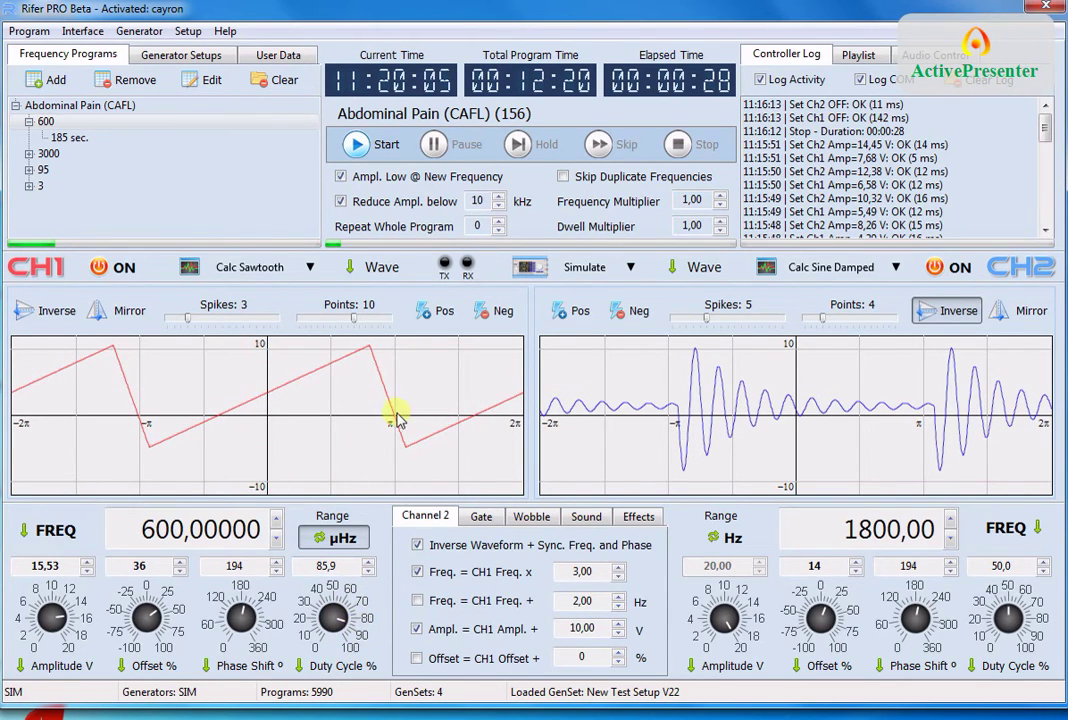
pyautogui.click(310, 267)
pyautogui.moveTo(265, 313)
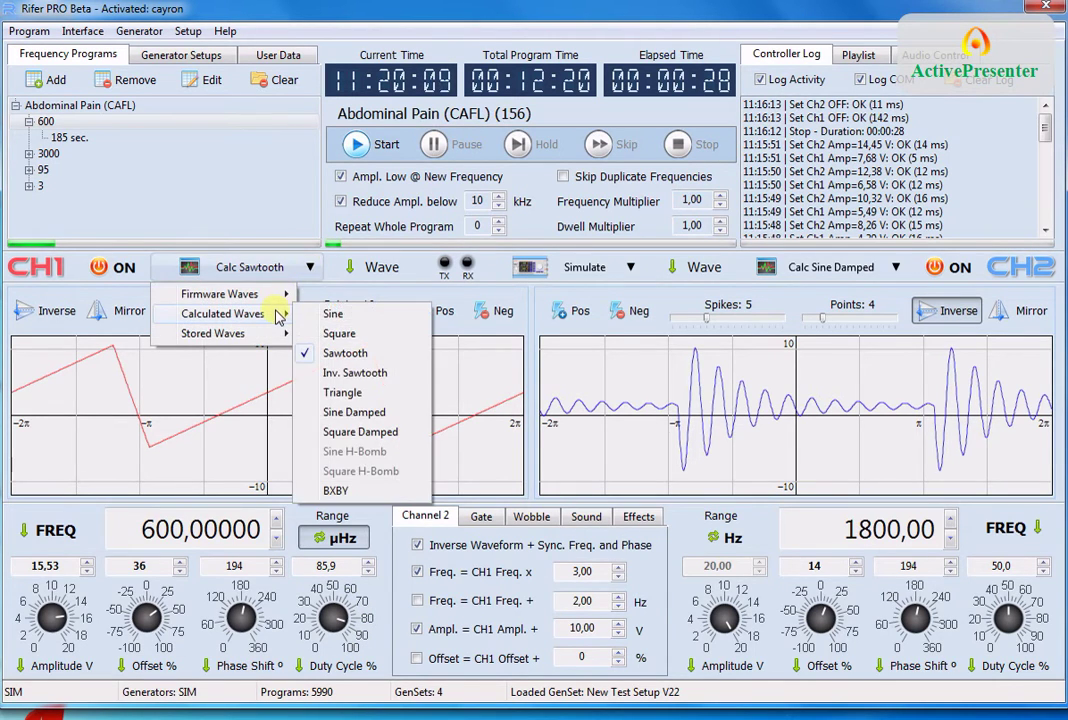
pyautogui.click(357, 316)
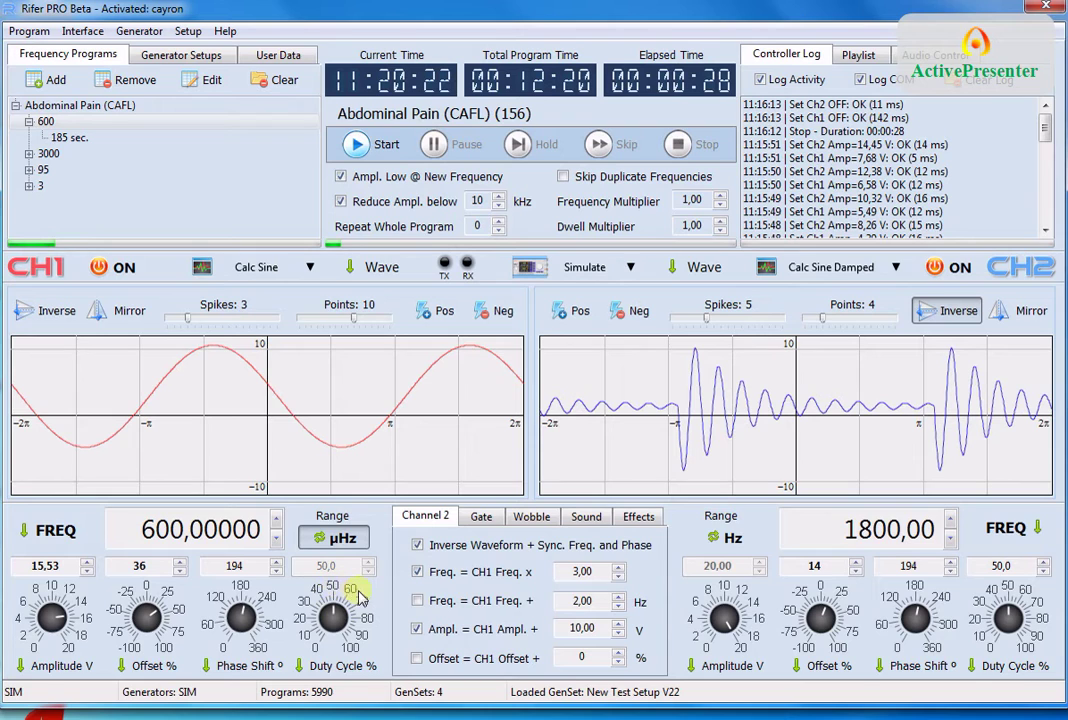
# Switch channel 1 to the calculated Square wave and set its duty cycle to 46,8 %
pyautogui.click(311, 269)
pyautogui.moveTo(285, 313)
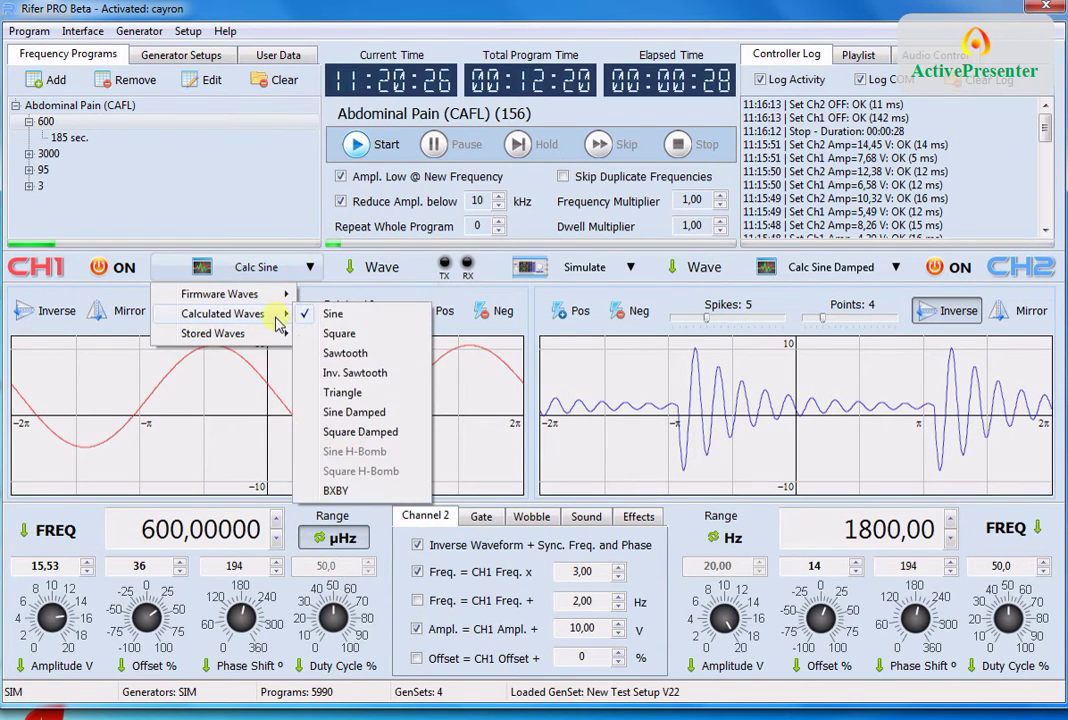
pyautogui.click(305, 334)
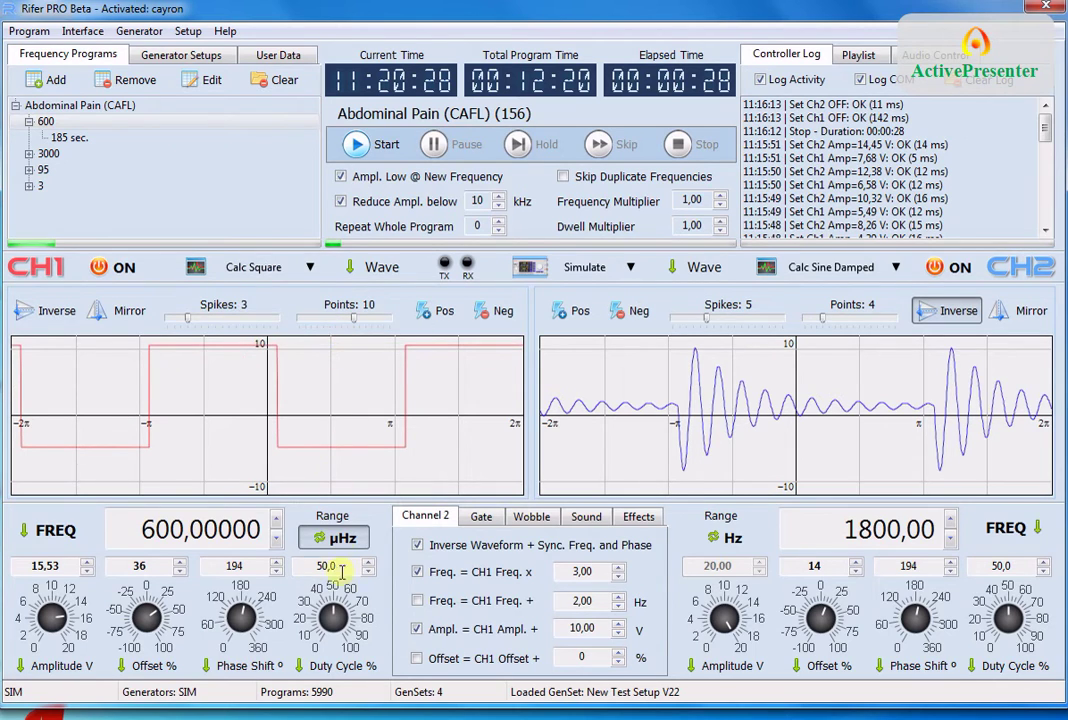
pyautogui.moveTo(341, 596)
pyautogui.mouseDown()
pyautogui.moveTo(357, 632)
pyautogui.moveTo(317, 590)
pyautogui.moveTo(326, 642)
pyautogui.moveTo(313, 610)
pyautogui.moveTo(320, 588)
pyautogui.moveTo(320, 600)
pyautogui.mouseUp()
# Show positive spikes on the channel 1 square wave, set the spike count to 6, and switch the spikes off
pyautogui.click(440, 312)
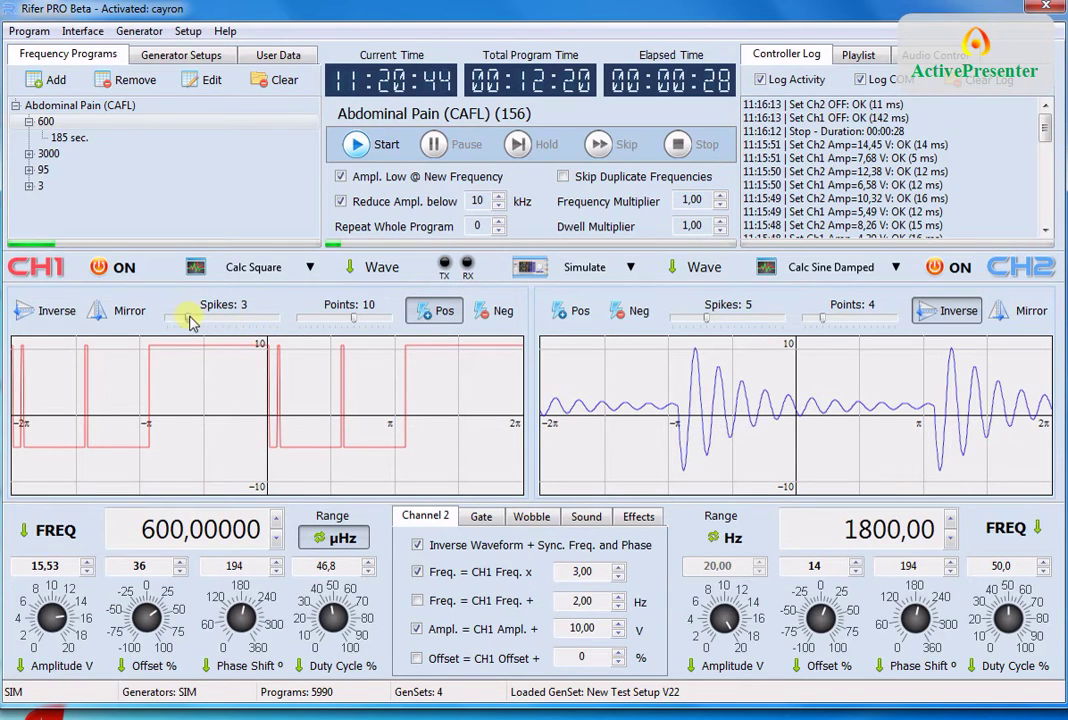
pyautogui.moveTo(191, 320); pyautogui.dragTo(210, 322)
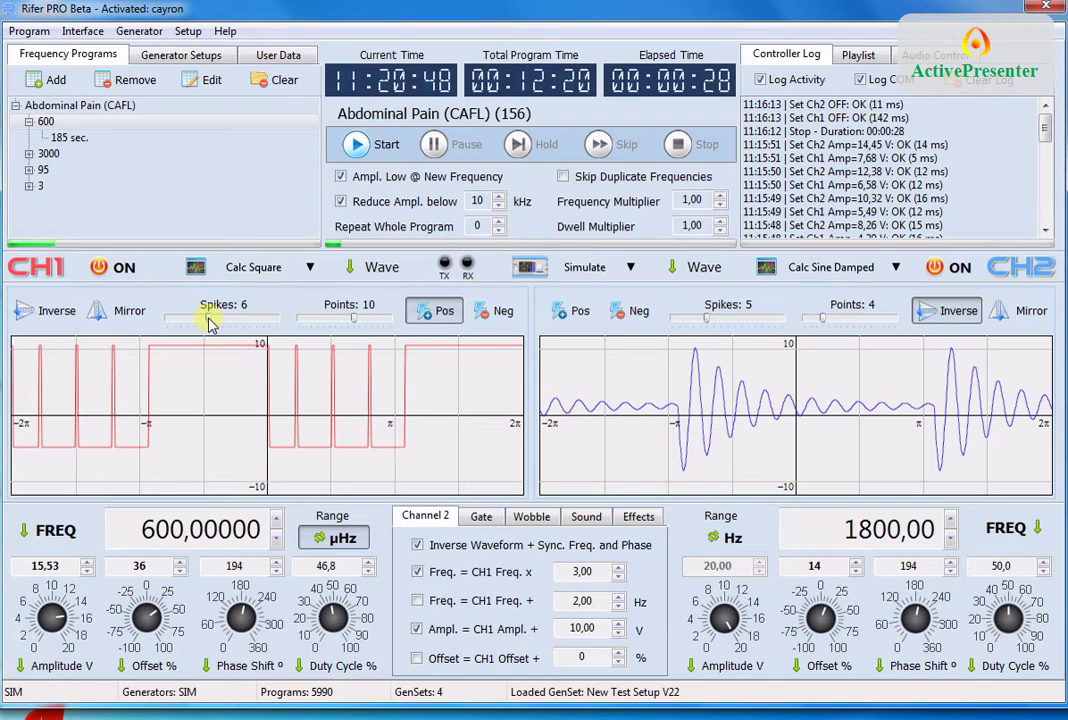
pyautogui.click(443, 313)
# Switch channel 1 to the calculated Triangle wave and set its duty cycle to 70,3 %
pyautogui.click(311, 268)
pyautogui.moveTo(284, 313)
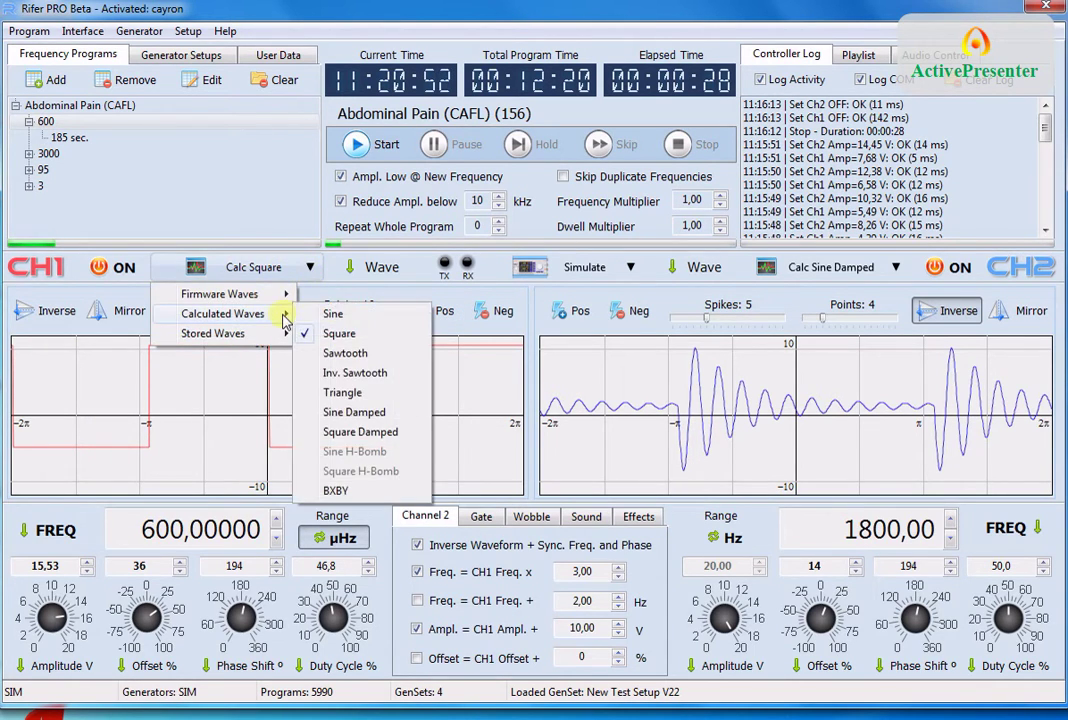
pyautogui.click(342, 393)
pyautogui.moveTo(334, 615); pyautogui.dragTo(310, 470)
# Switch channel 1 to the calculated Sine Damped wave and reduce its phase shift to 0°
pyautogui.click(312, 268)
pyautogui.moveTo(282, 313)
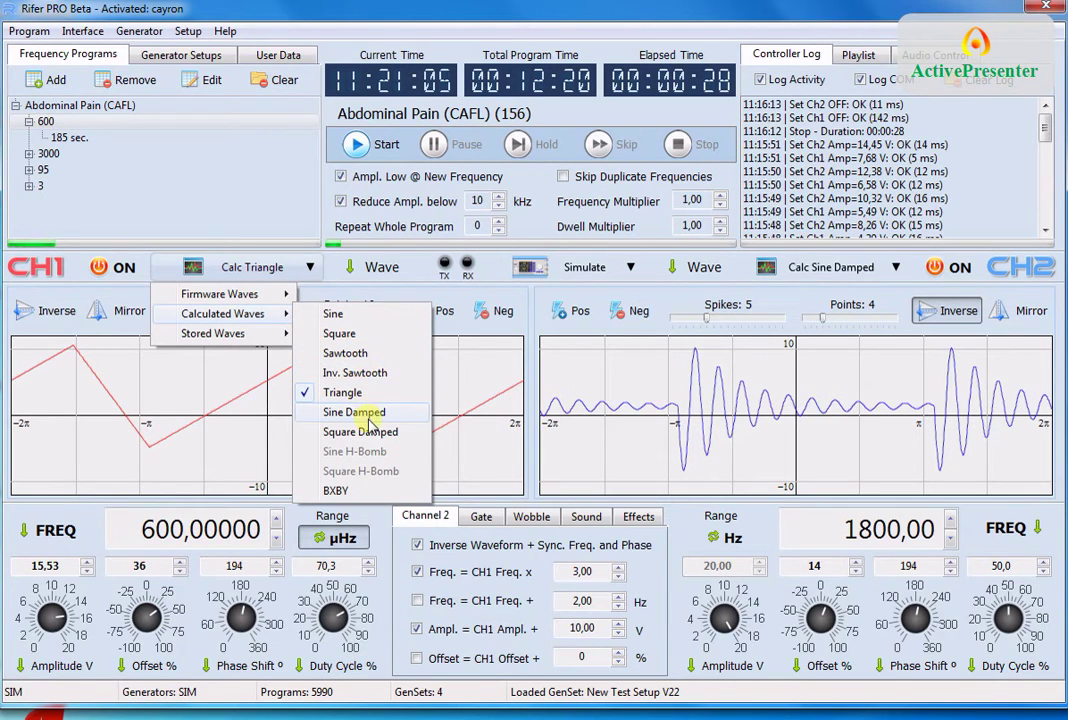
pyautogui.click(376, 418)
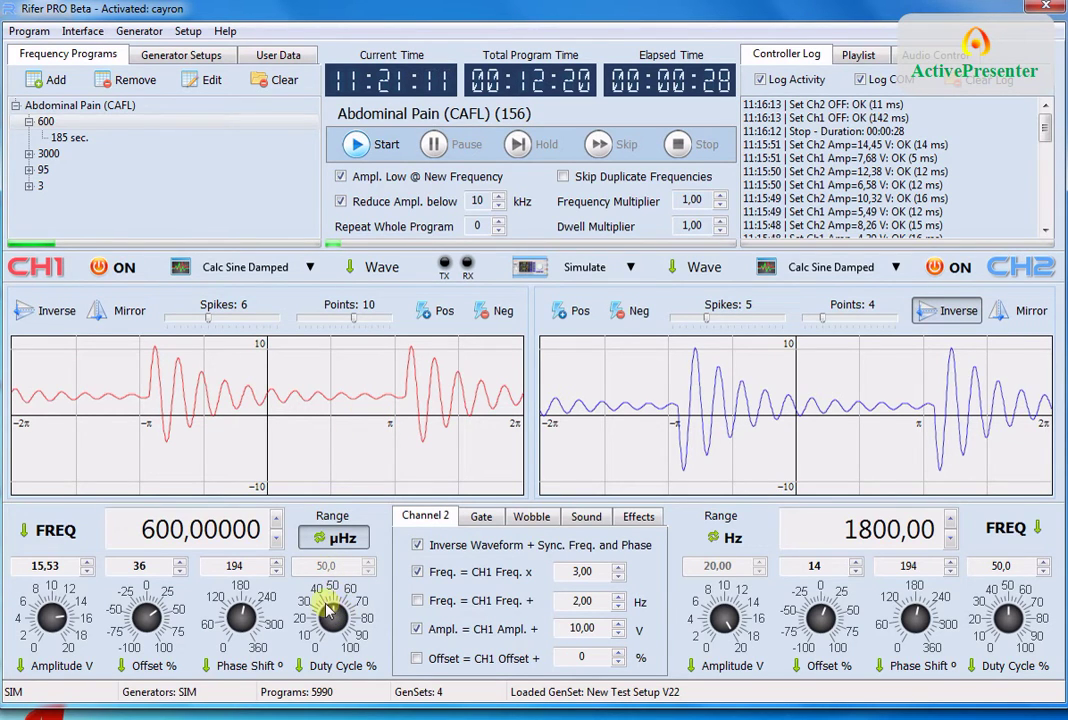
pyautogui.scroll(-3, 243, 613)
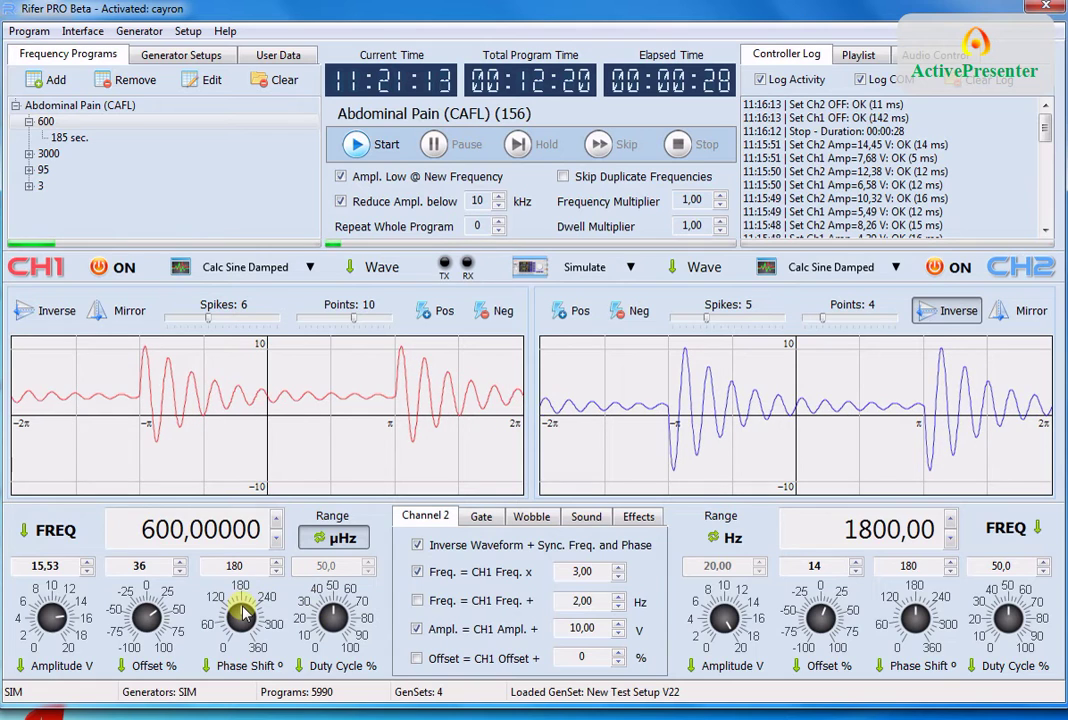
pyautogui.moveTo(243, 613); pyautogui.dragTo(234, 647)
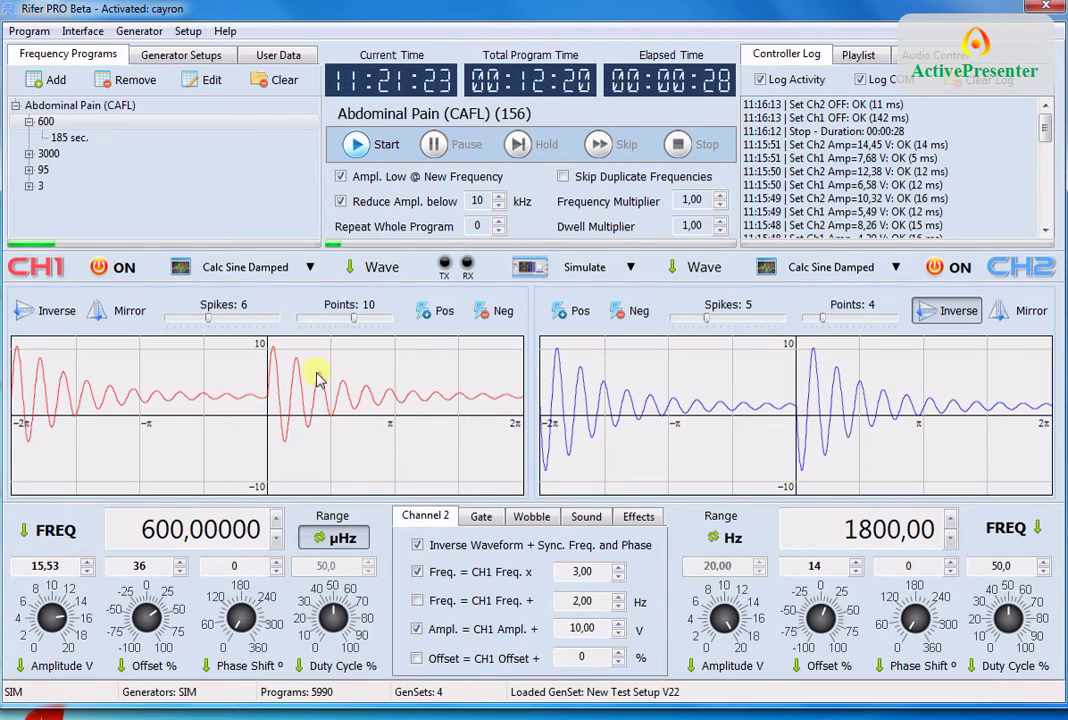
# Switch channel 1 to the calculated BXBY wave and save it in the generator setup New Test Setup V22
pyautogui.click(311, 268)
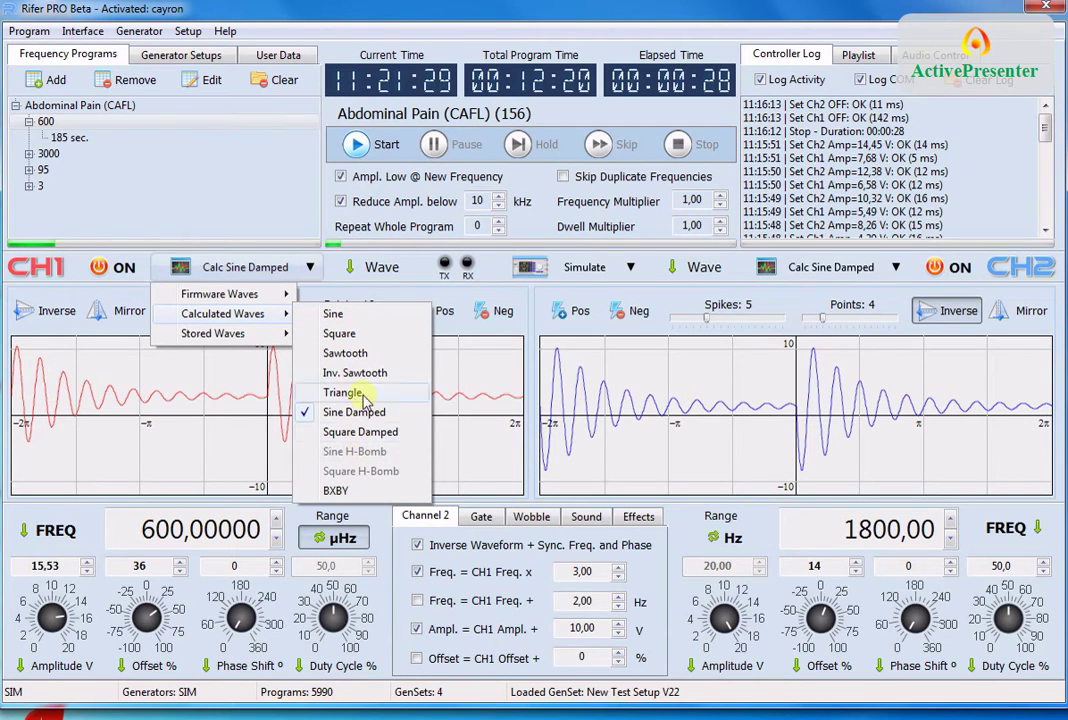
pyautogui.click(341, 491)
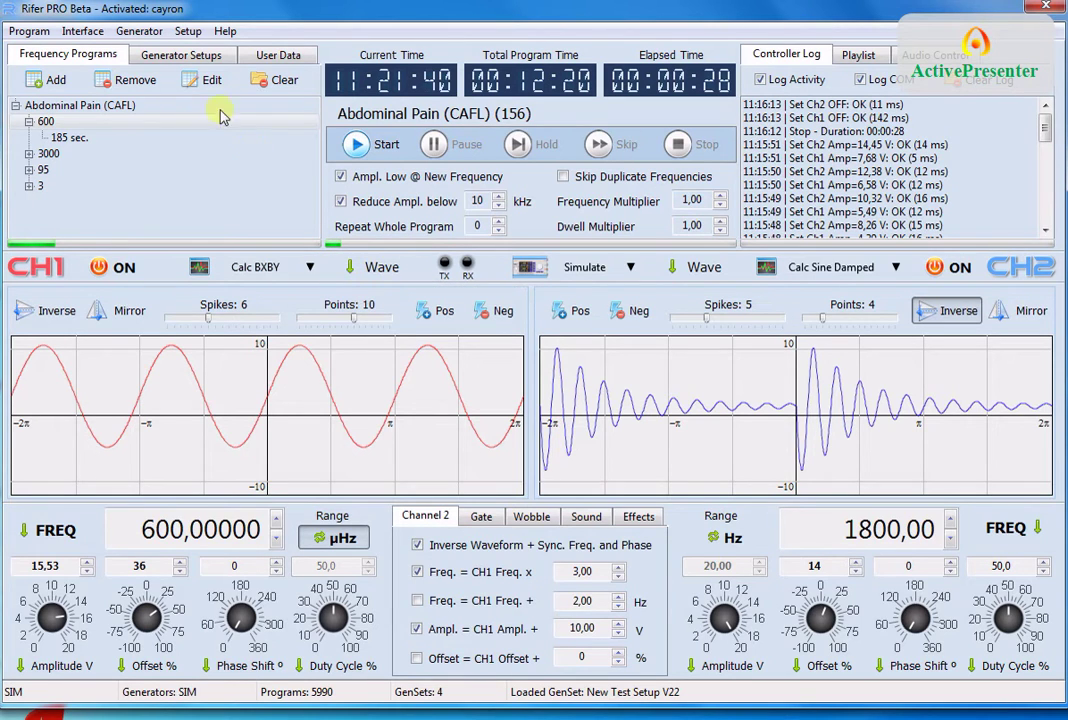
pyautogui.click(170, 62)
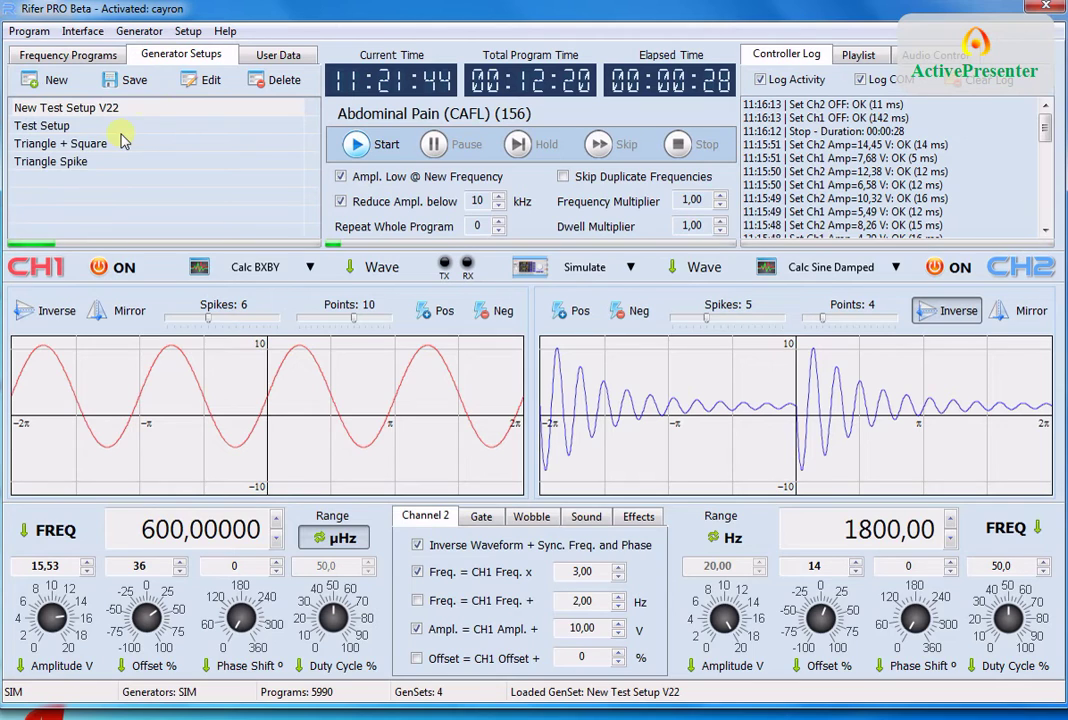
pyautogui.click(129, 81)
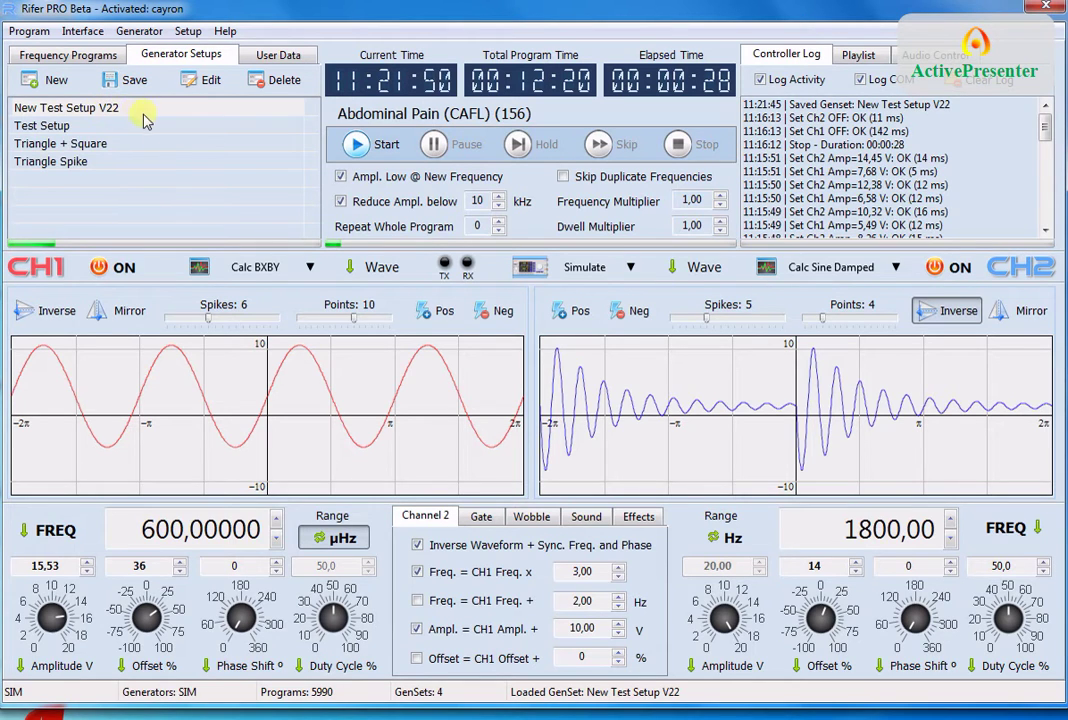
# Load the generator setups Test Setup, Triangle + Square and New Test Setup V22 in turn to compare them, ending on New Test Setup V22
pyautogui.click(76, 123)
pyautogui.click(77, 140)
pyautogui.click(100, 107)
pyautogui.click(101, 128)
pyautogui.click(95, 142)
pyautogui.click(90, 126)
pyautogui.click(100, 107)
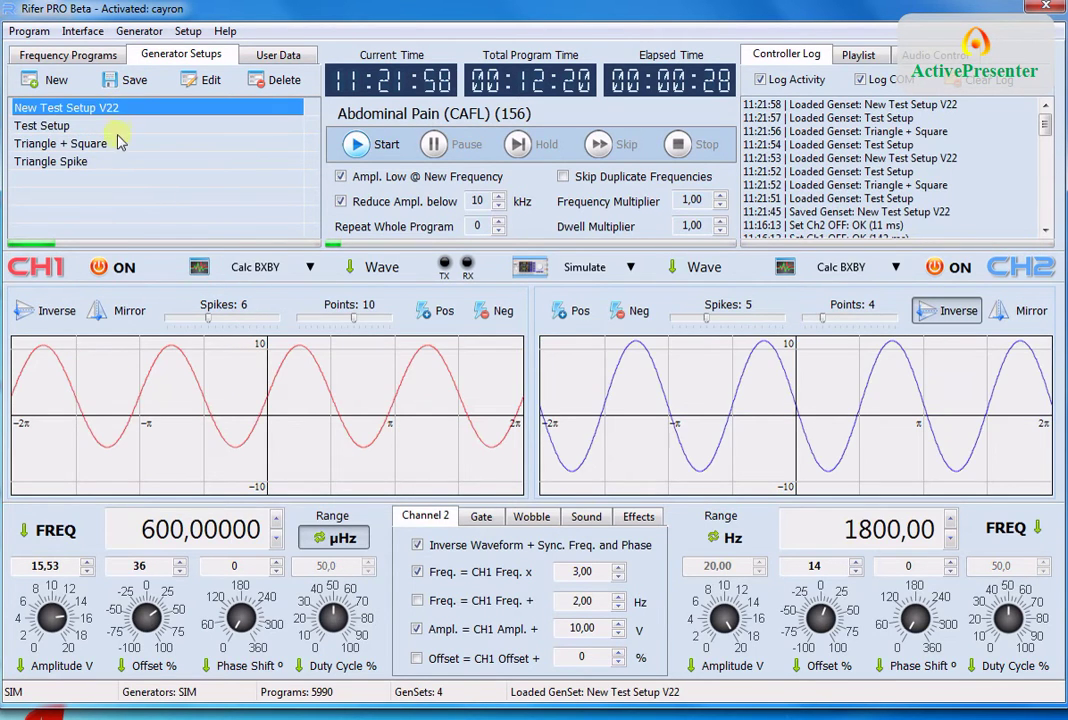
pyautogui.click(110, 128)
pyautogui.click(113, 143)
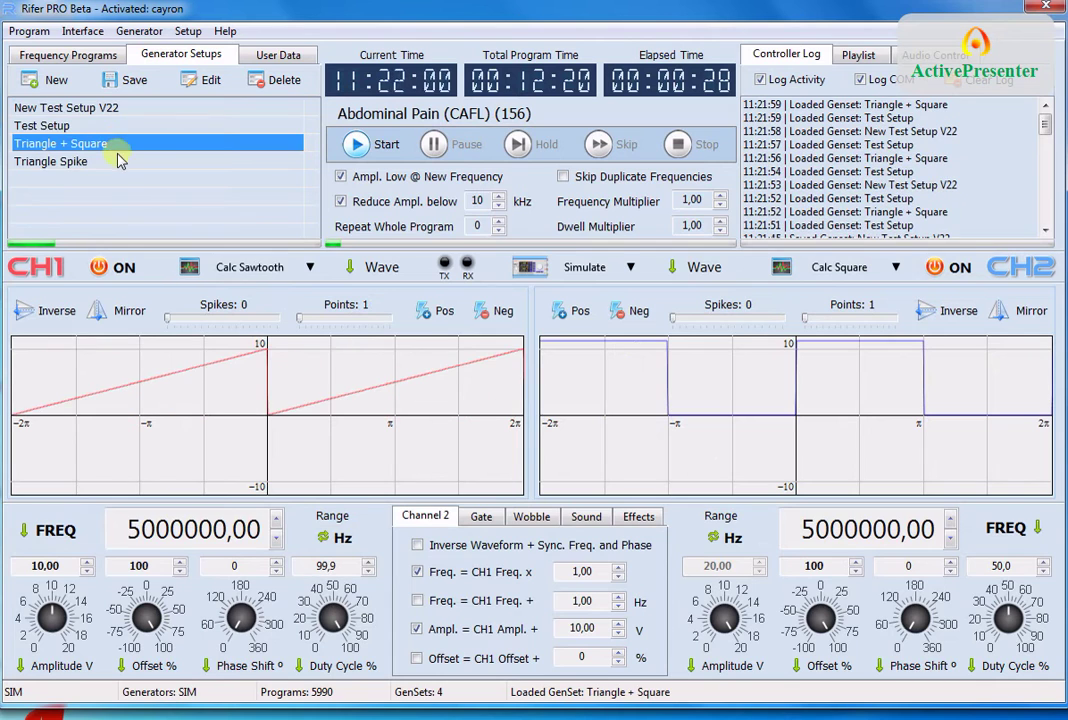
pyautogui.click(124, 110)
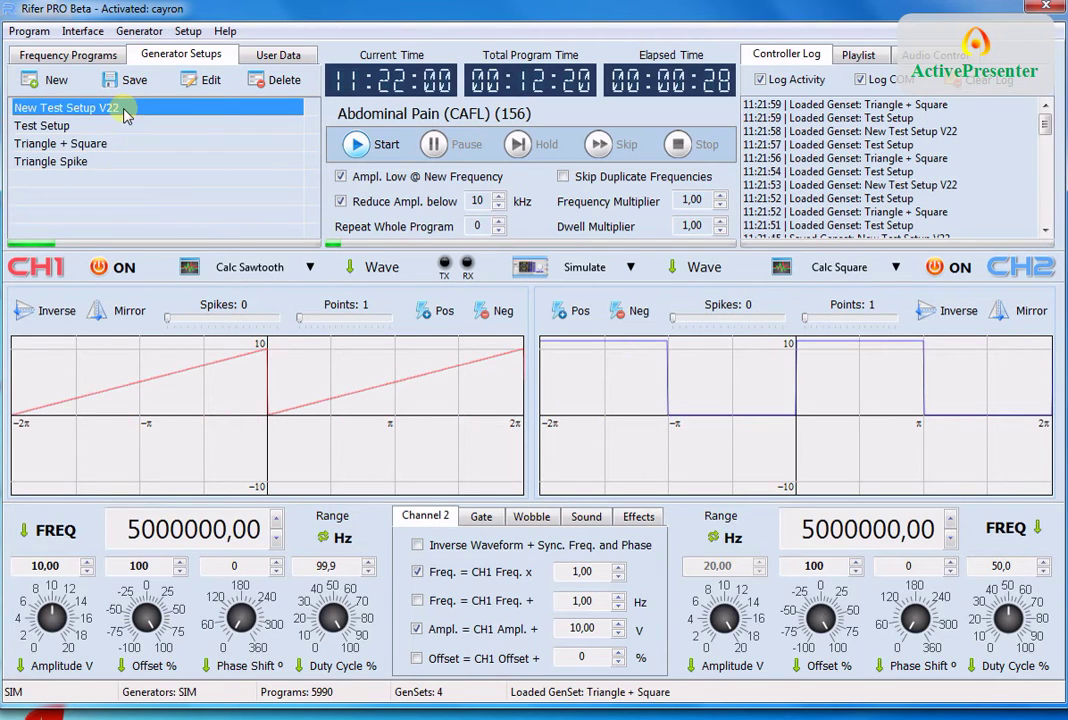
# Save New Test Setup V22 with the calculated Sine Damped wave on channel 1, then load Test Setup and reload New Test Setup V22
pyautogui.click(311, 268)
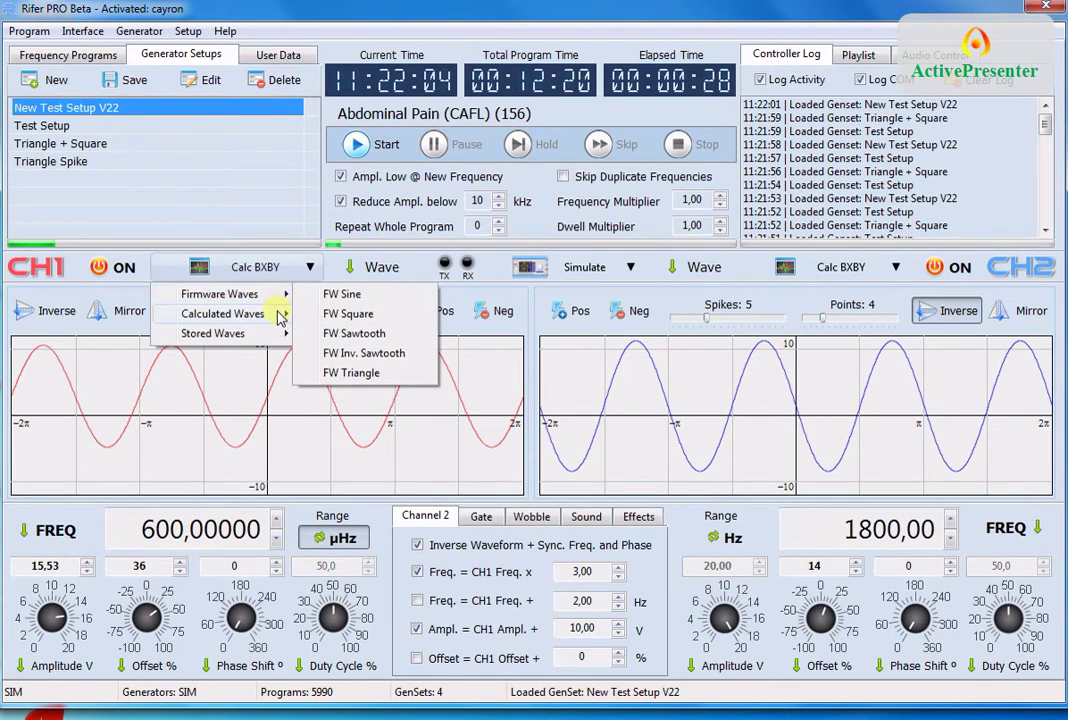
pyautogui.moveTo(281, 313)
pyautogui.click(338, 414)
pyautogui.click(110, 82)
pyautogui.click(82, 125)
pyautogui.click(112, 107)
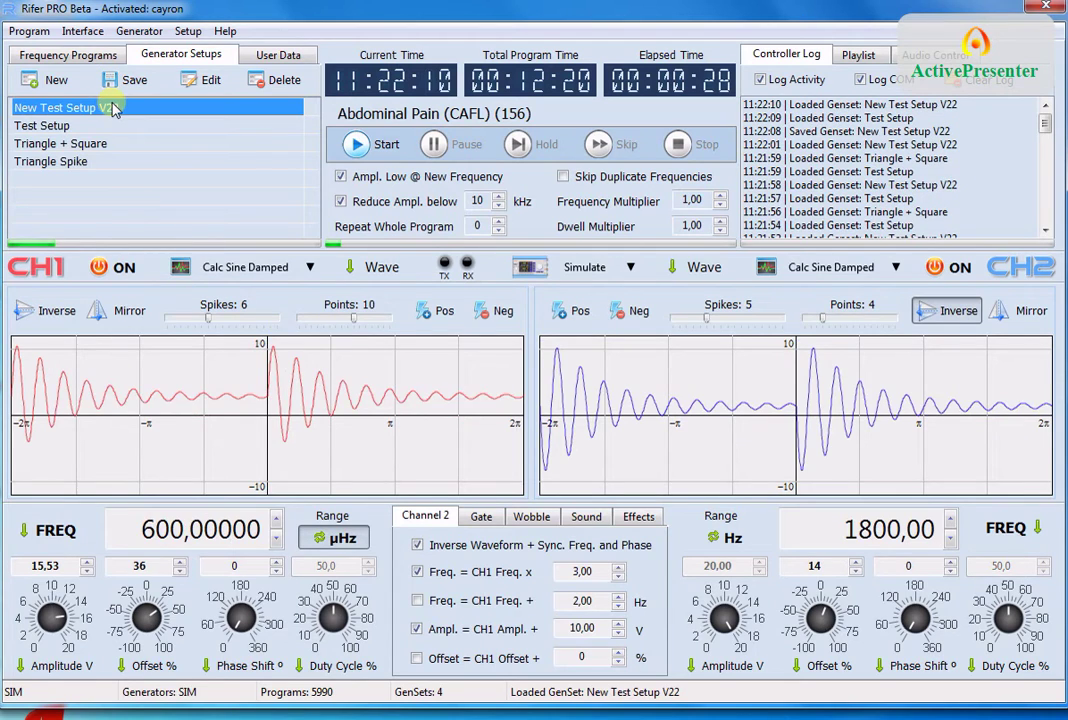
# Review the user data activity log and the management options for Test User, then close the user manager
pyautogui.click(280, 56)
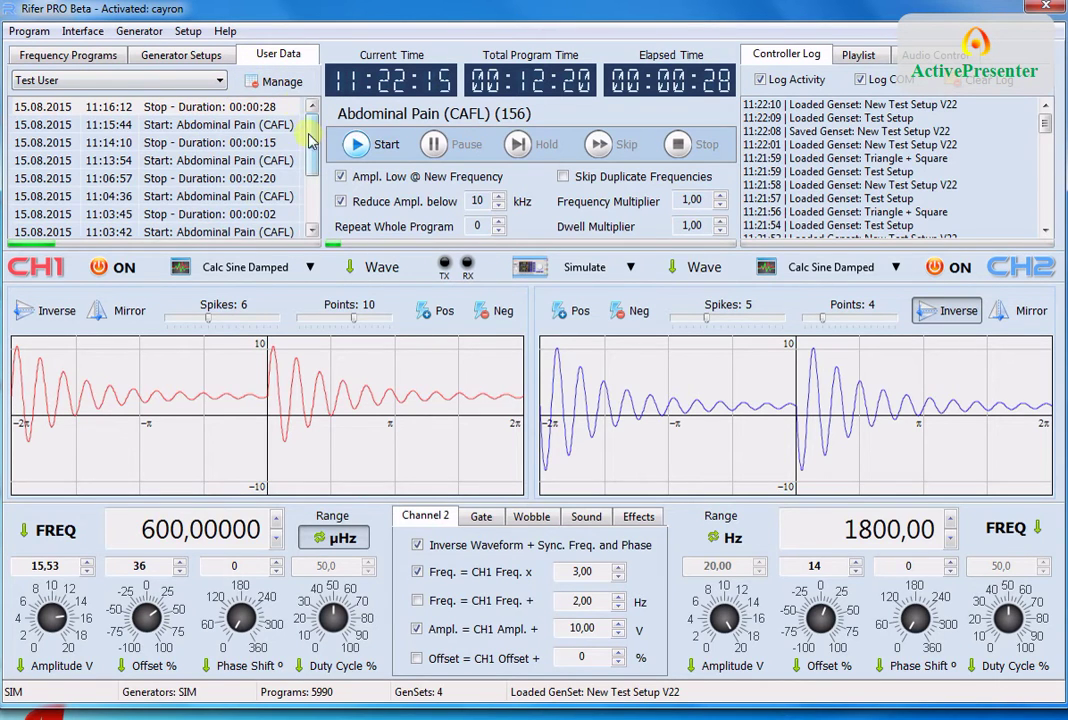
pyautogui.click(285, 89)
pyautogui.click(190, 233)
pyautogui.rightClick(190, 235)
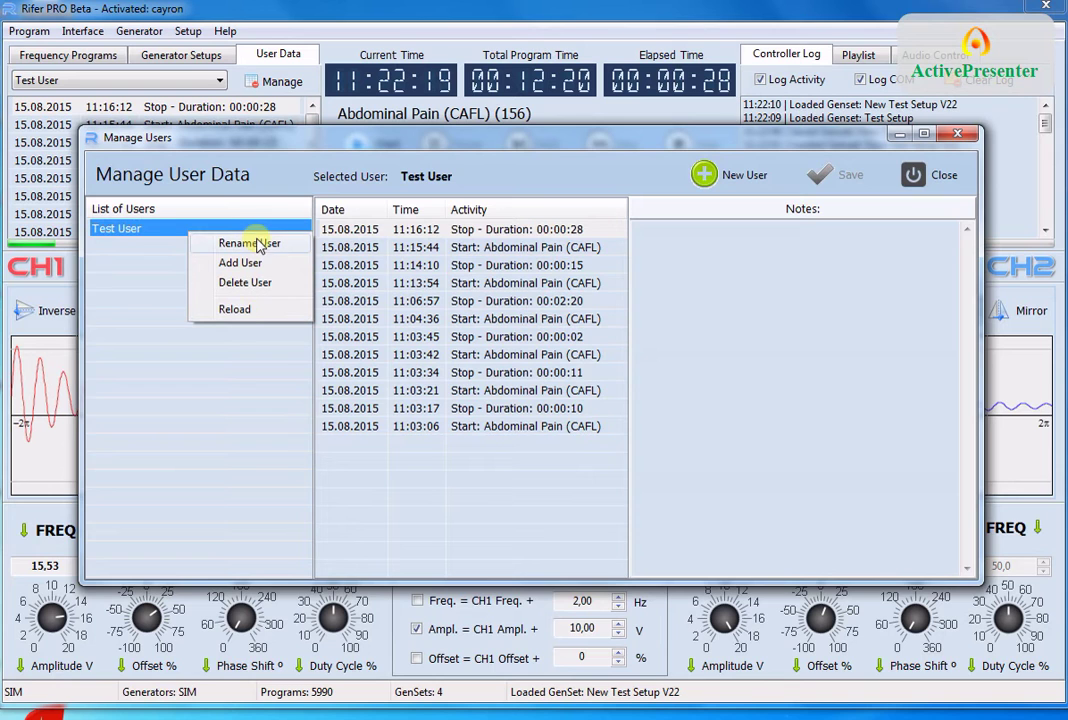
pyautogui.click(932, 175)
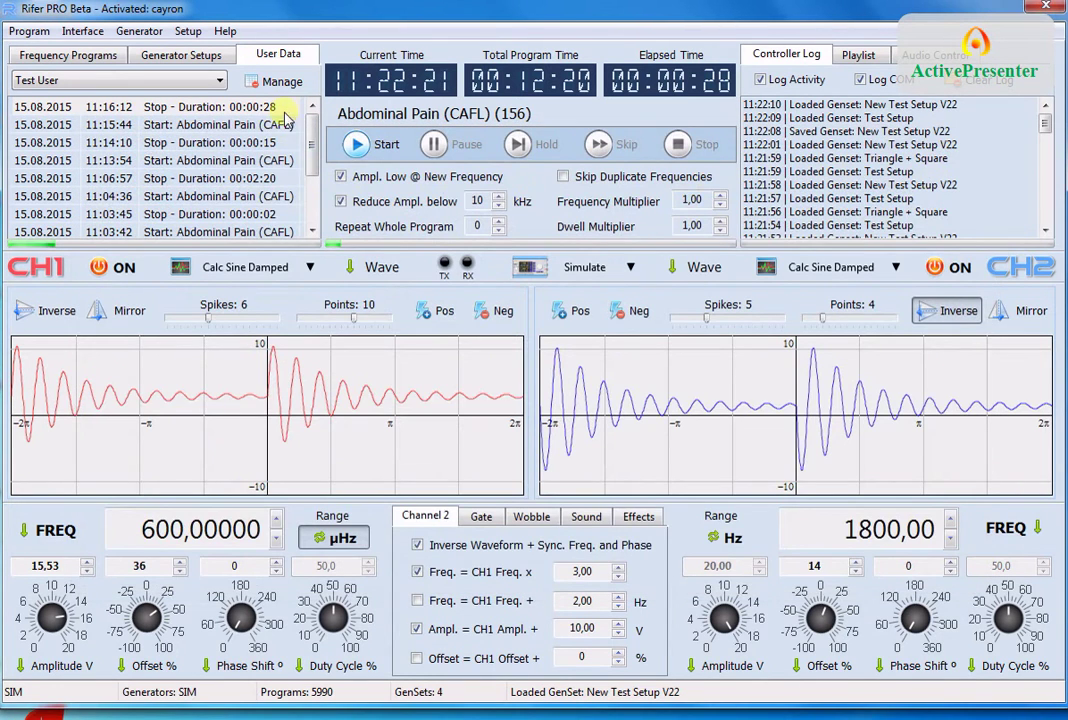
# Remove the Abdominal Pain (CAFL) frequency program and load Abdominal Cramps (XTRA) from the user programs database instead
pyautogui.click(91, 60)
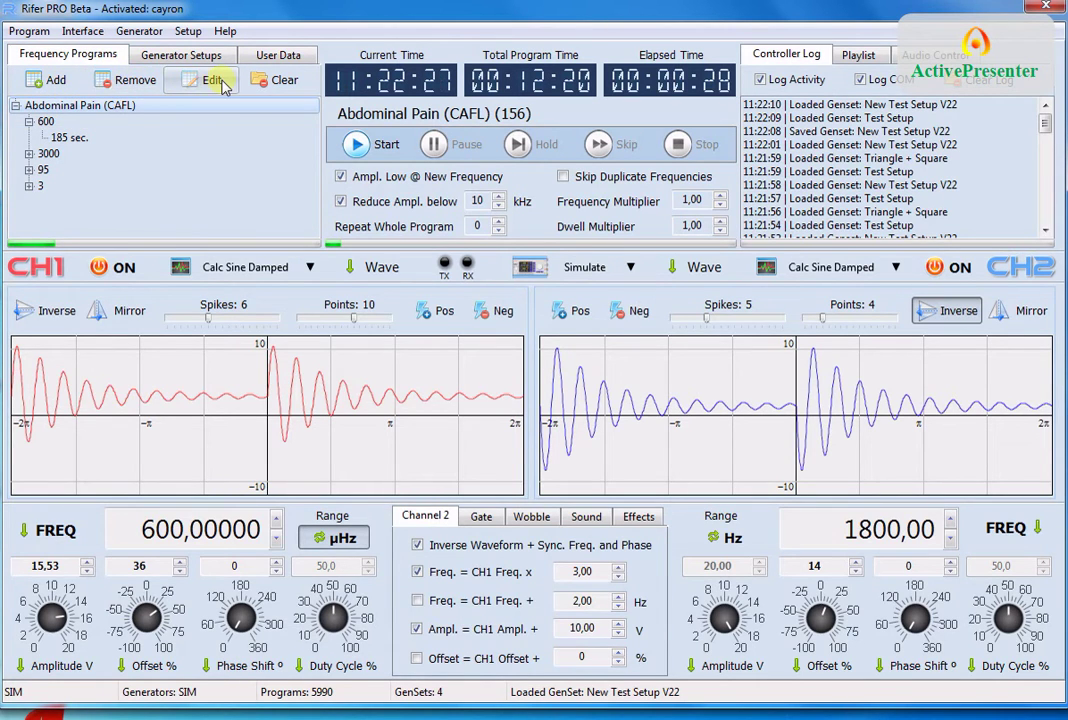
pyautogui.click(111, 88)
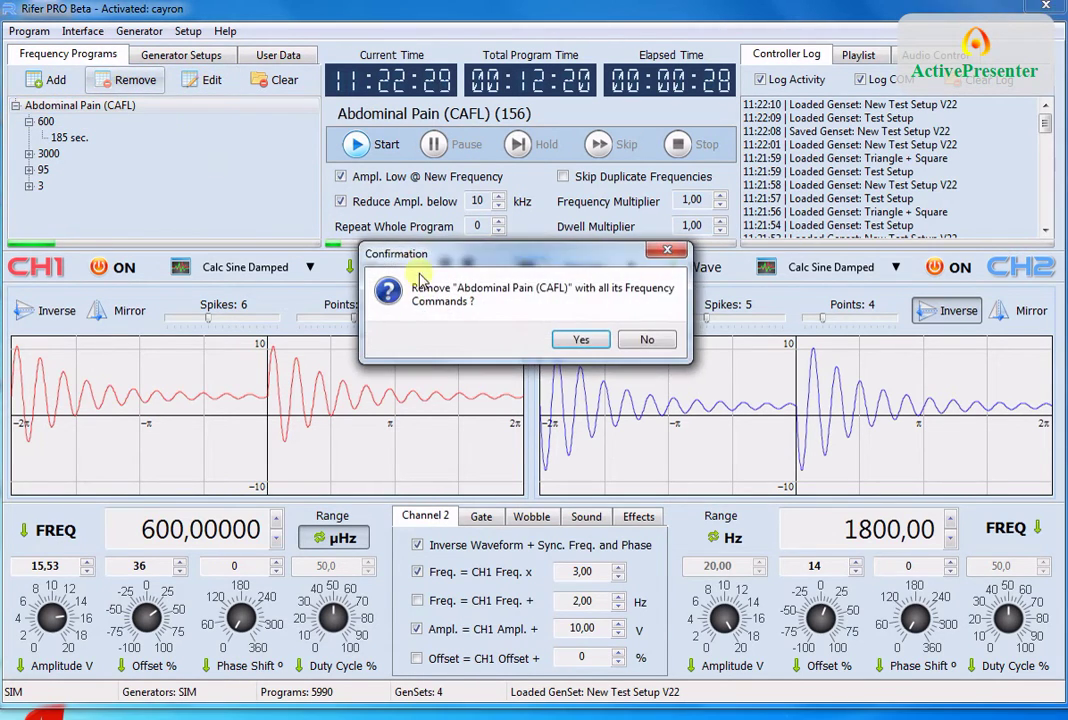
pyautogui.click(565, 338)
pyautogui.click(55, 83)
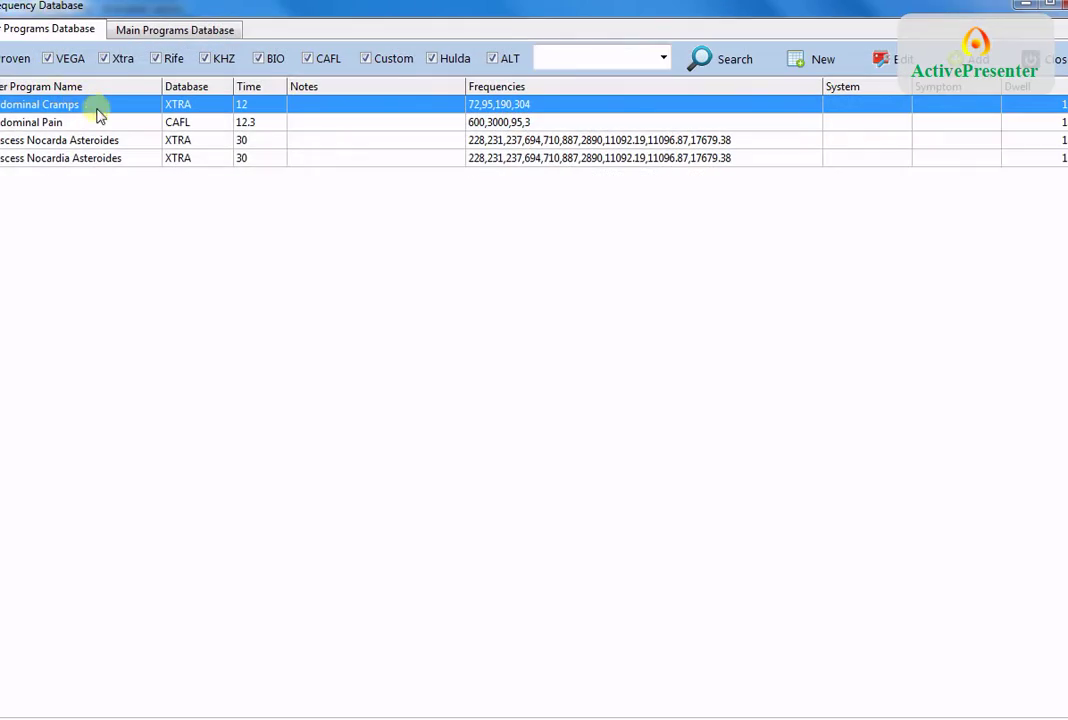
pyautogui.doubleClick(118, 108)
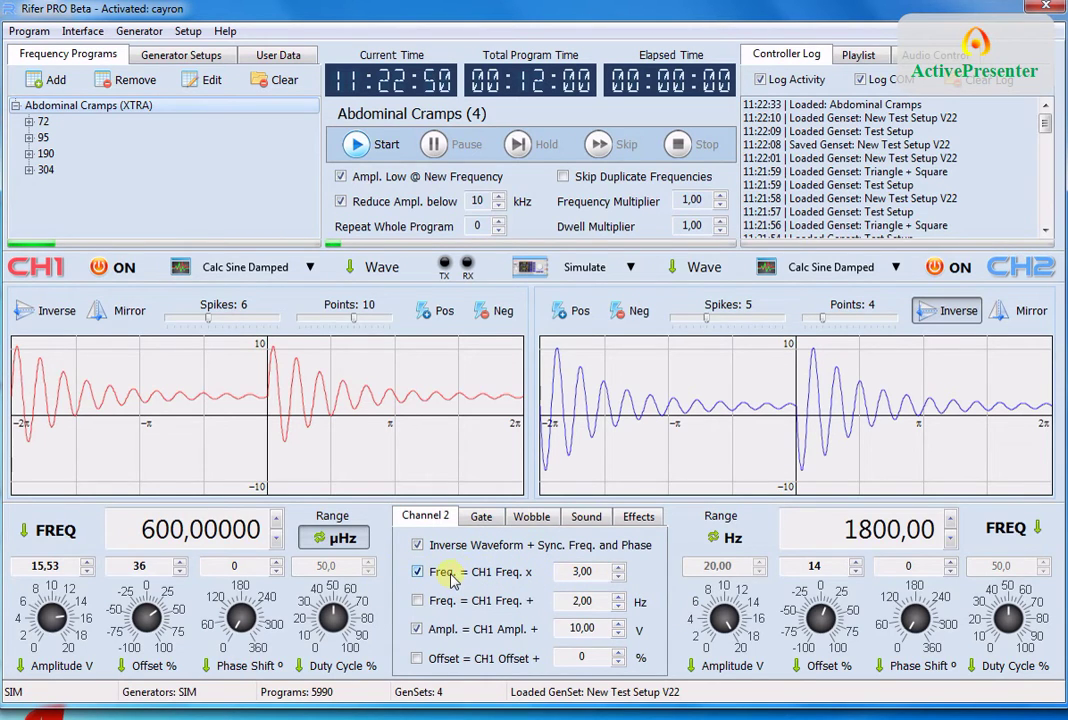
# Try the channel 2 amplitude link by setting channel 1's amplitude to 8,64 V and then to 11,16 V
pyautogui.click(45, 604)
pyautogui.moveTo(45, 604)
pyautogui.mouseDown()
pyautogui.moveTo(30, 616)
pyautogui.moveTo(47, 620)
pyautogui.moveTo(47, 597)
pyautogui.moveTo(38, 630)
pyautogui.moveTo(48, 592)
pyautogui.moveTo(30, 625)
pyautogui.moveTo(38, 596)
pyautogui.mouseUp()
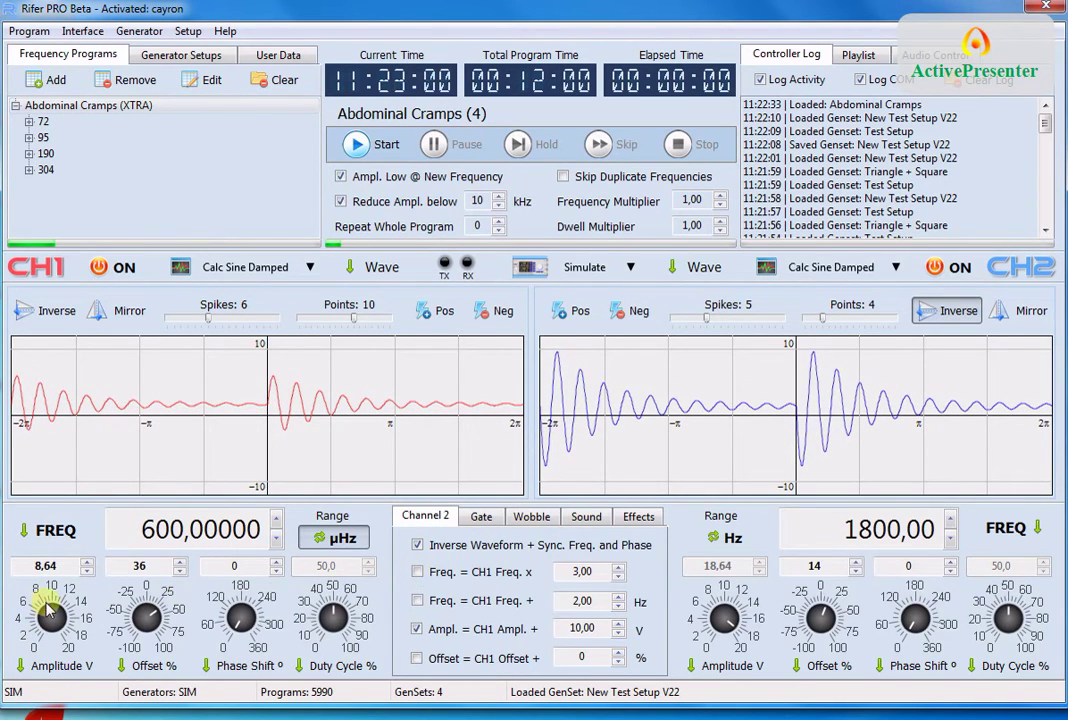
pyautogui.moveTo(47, 612)
pyautogui.mouseDown()
pyautogui.moveTo(40, 622)
pyautogui.moveTo(60, 608)
pyautogui.mouseUp()
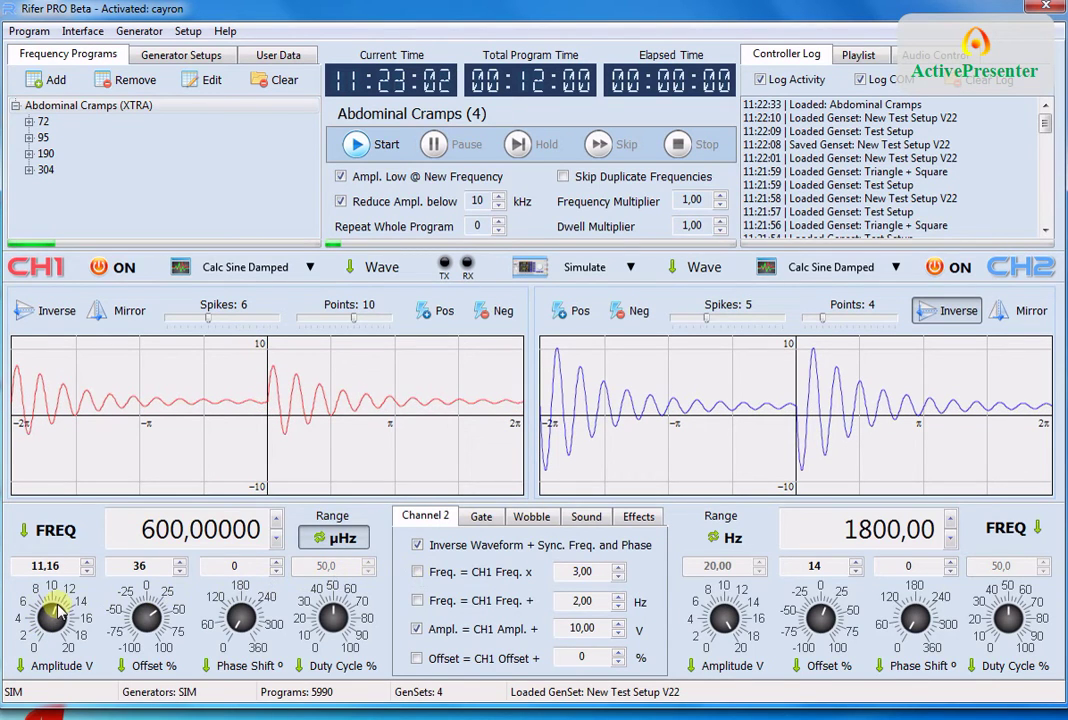
# Unlink channel 2's amplitude from channel 1, adjust both amplitudes separately with channel 1 at 10,54 V, and restore the link
pyautogui.click(417, 629)
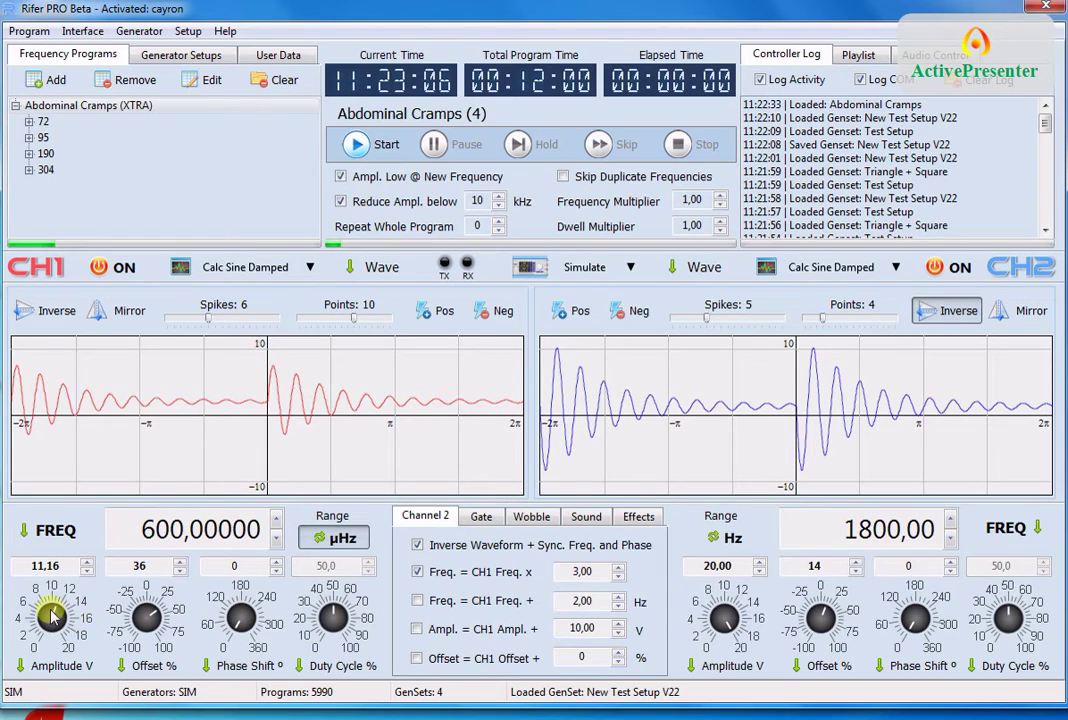
pyautogui.moveTo(53, 617)
pyautogui.mouseDown()
pyautogui.moveTo(40, 620)
pyautogui.moveTo(58, 607)
pyautogui.mouseUp()
pyautogui.moveTo(720, 624); pyautogui.dragTo(739, 622)
pyautogui.click(417, 629)
# Link channel 2's offset to channel 1's offset and set the channel 1 offset to 32 %
pyautogui.click(417, 658)
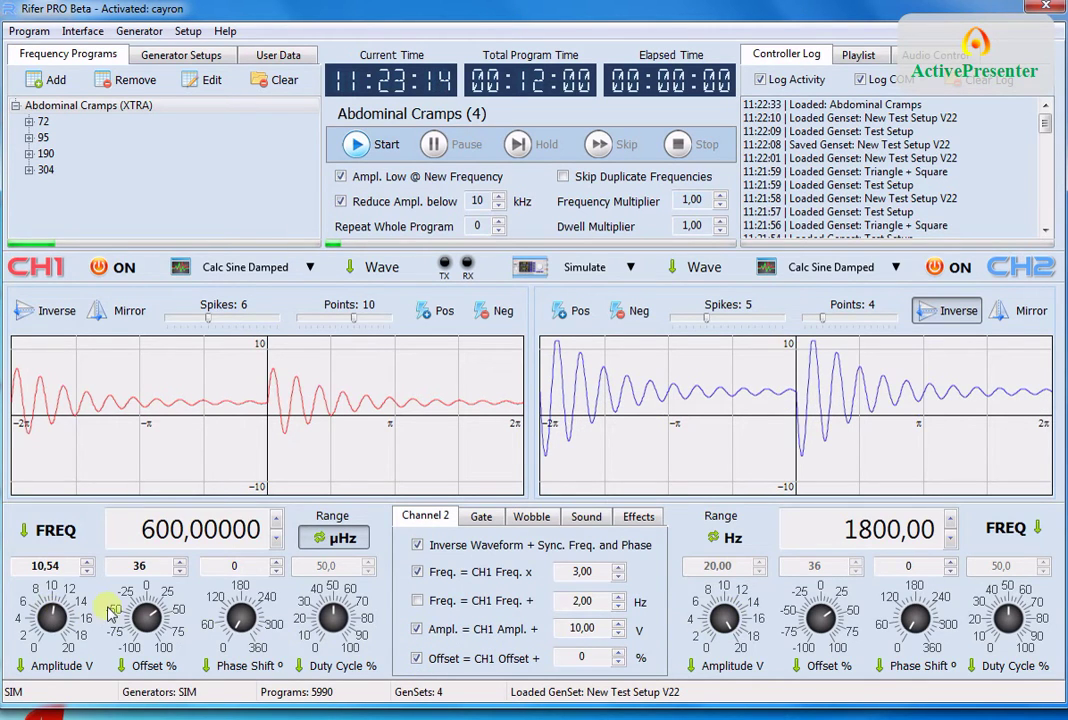
pyautogui.moveTo(148, 613)
pyautogui.mouseDown()
pyautogui.moveTo(136, 594)
pyautogui.moveTo(150, 592)
pyautogui.moveTo(151, 609)
pyautogui.mouseUp()
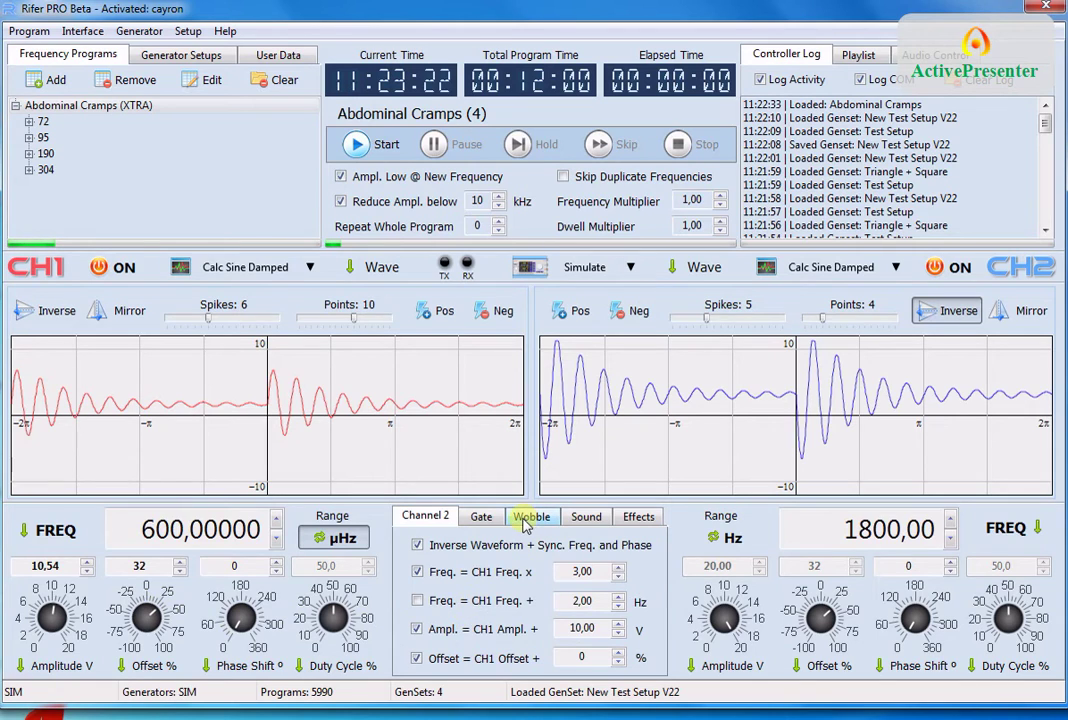
# Open the Gate settings and try the gate activation switch
pyautogui.click(480, 516)
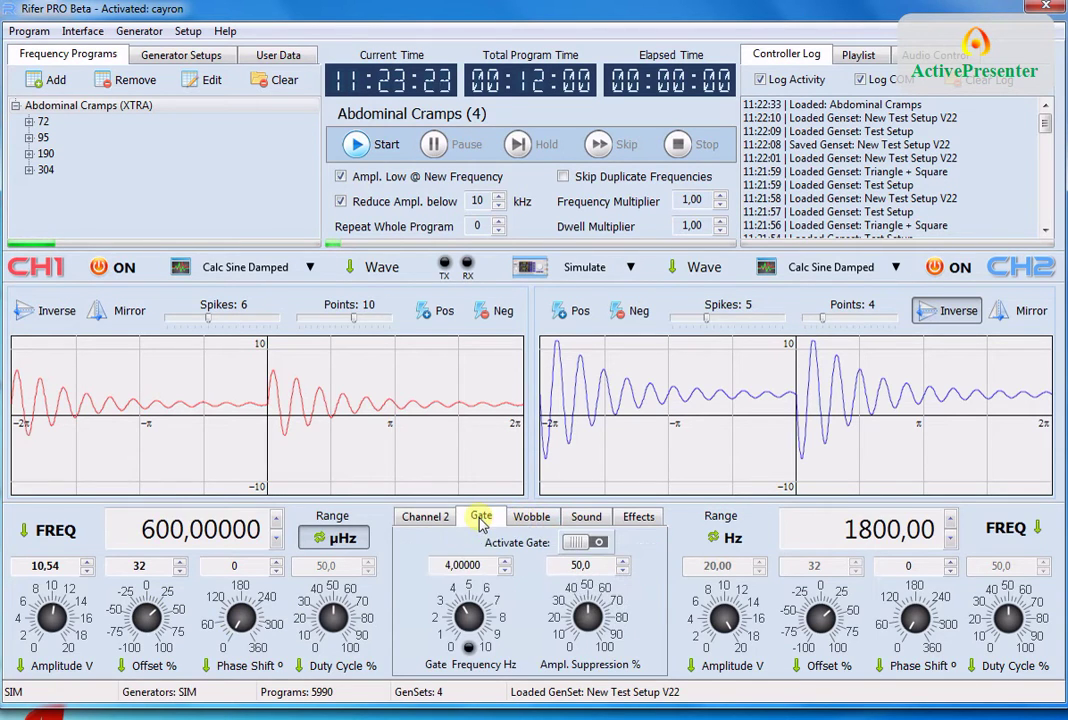
pyautogui.click(585, 544)
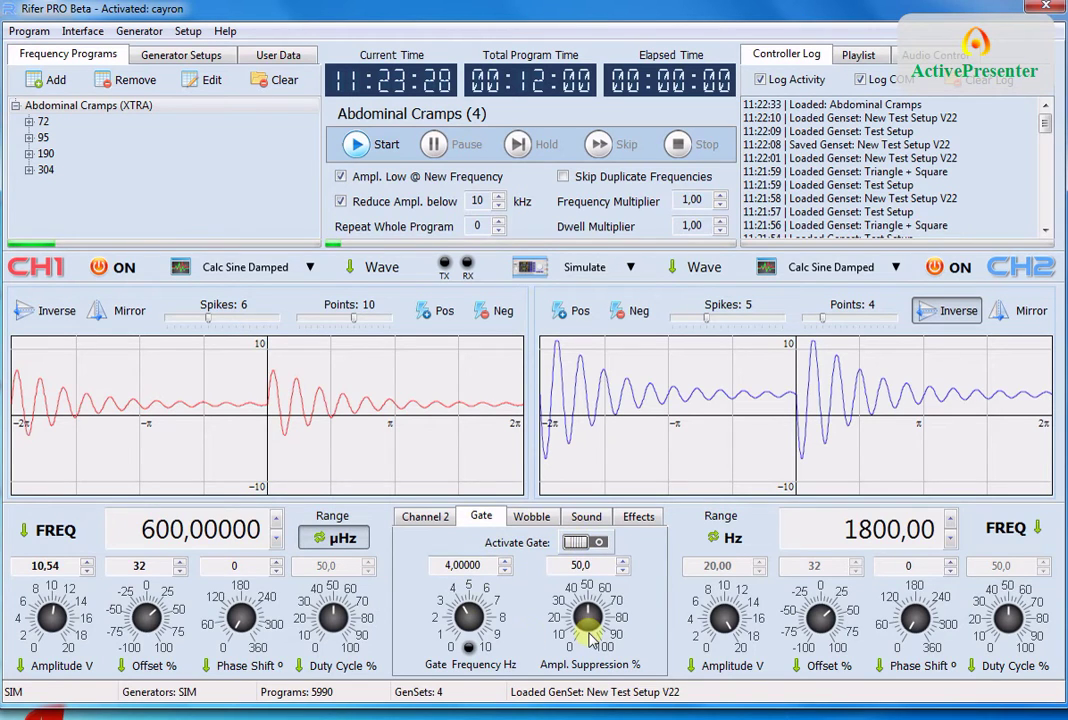
# Look over the Wobble and Sound settings, including the playlist setup for Test List
pyautogui.click(535, 517)
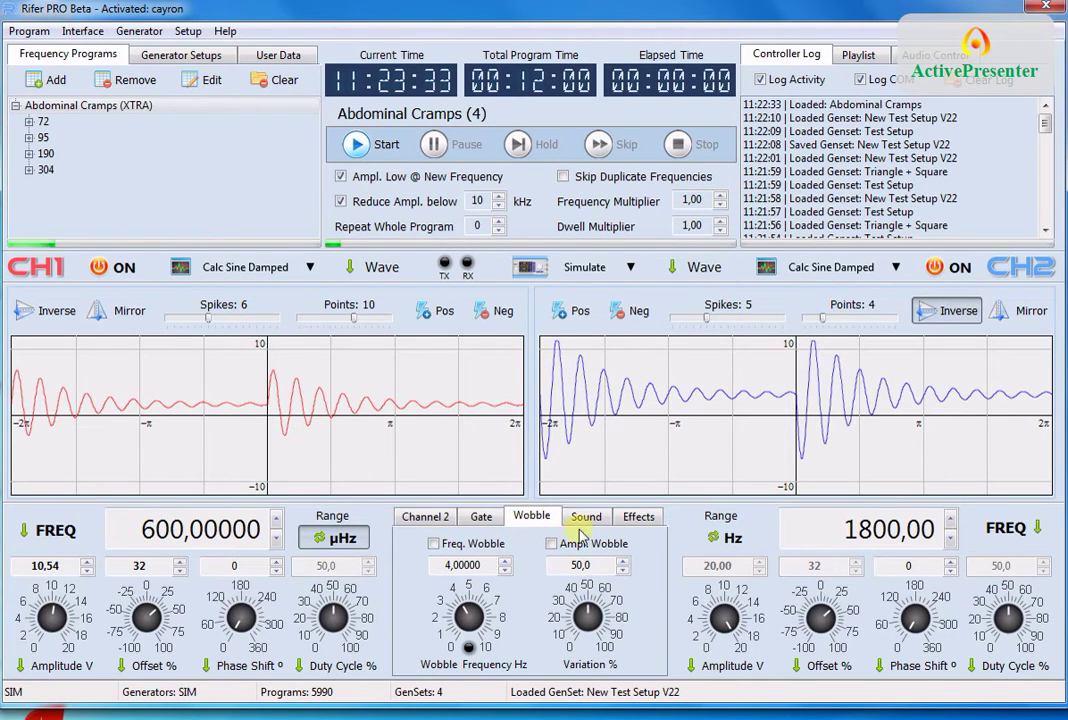
pyautogui.click(587, 517)
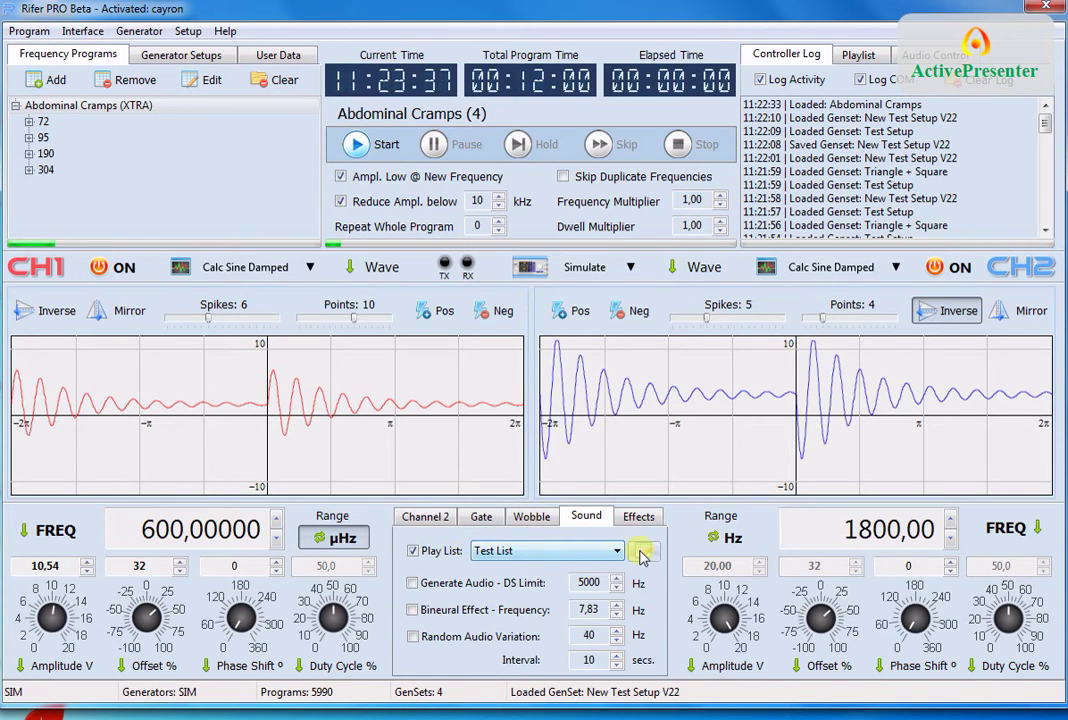
pyautogui.click(643, 551)
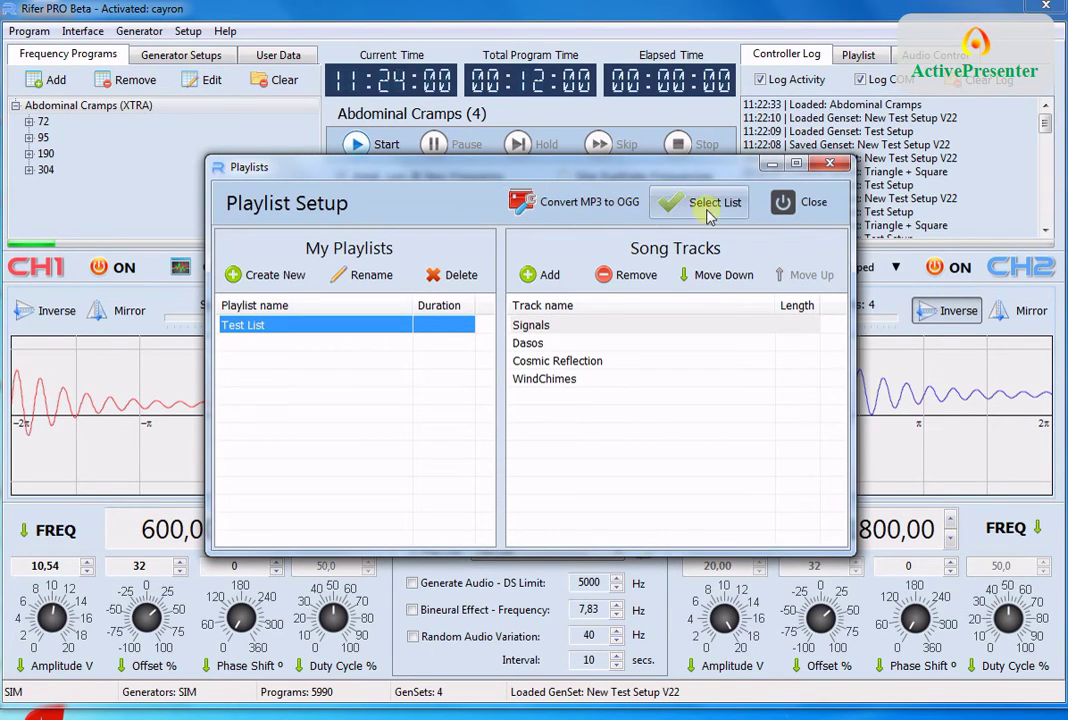
pyautogui.click(805, 203)
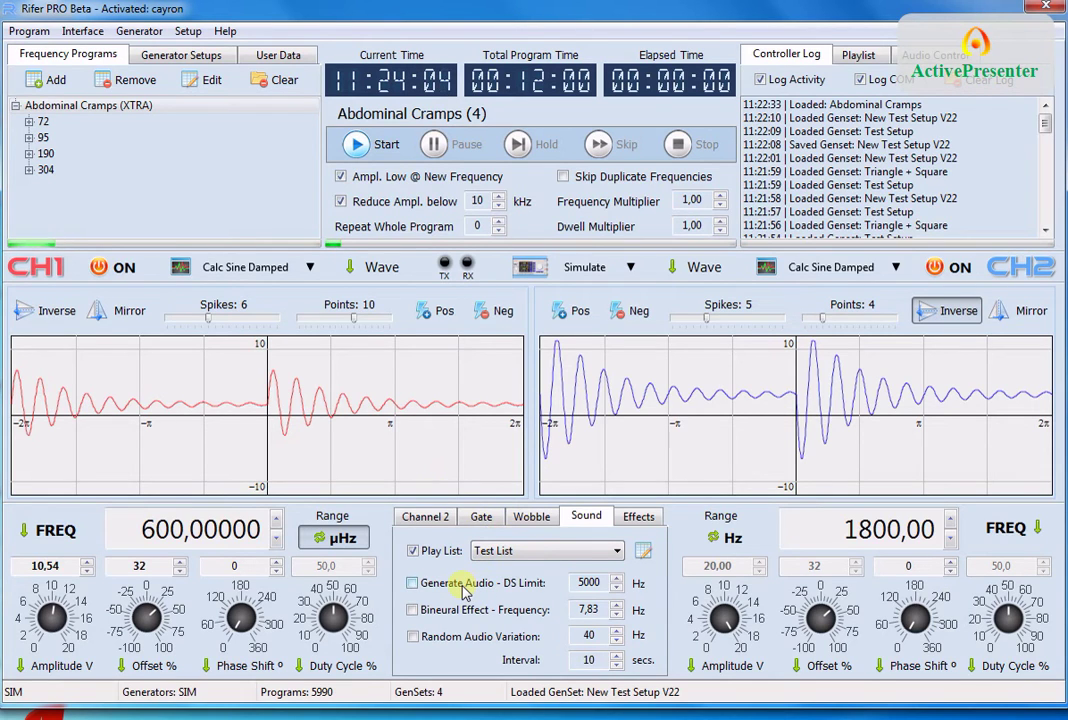
# Disable the sound play list and enable generated audio together with the binaural effect
pyautogui.click(412, 551)
pyautogui.click(412, 582)
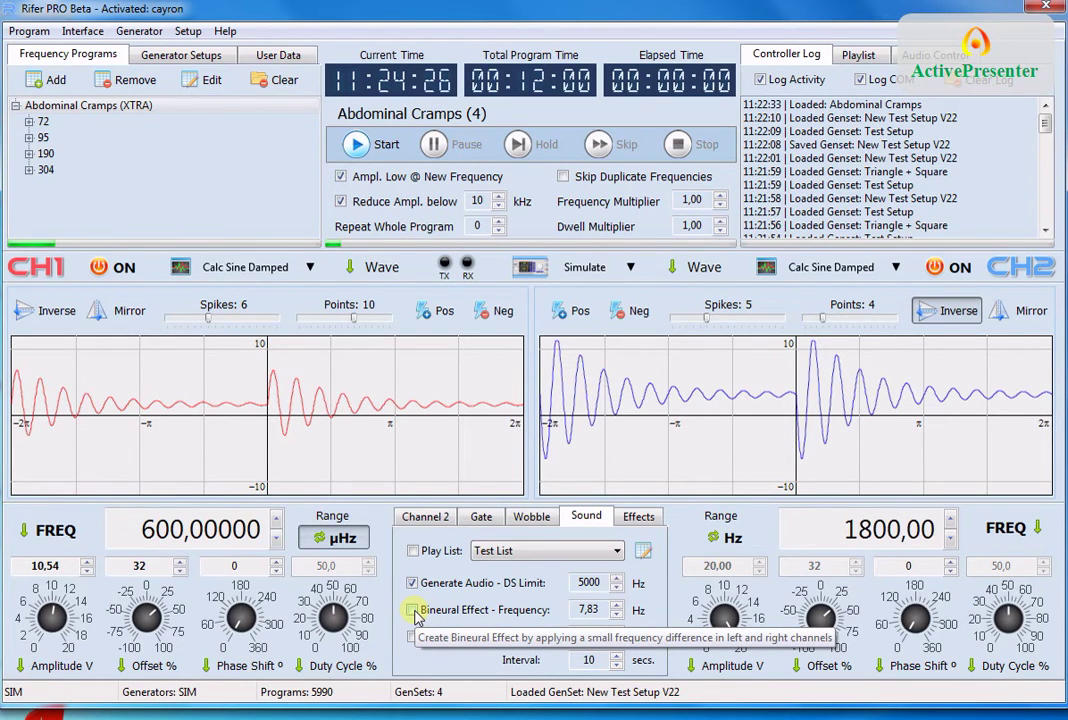
pyautogui.click(413, 610)
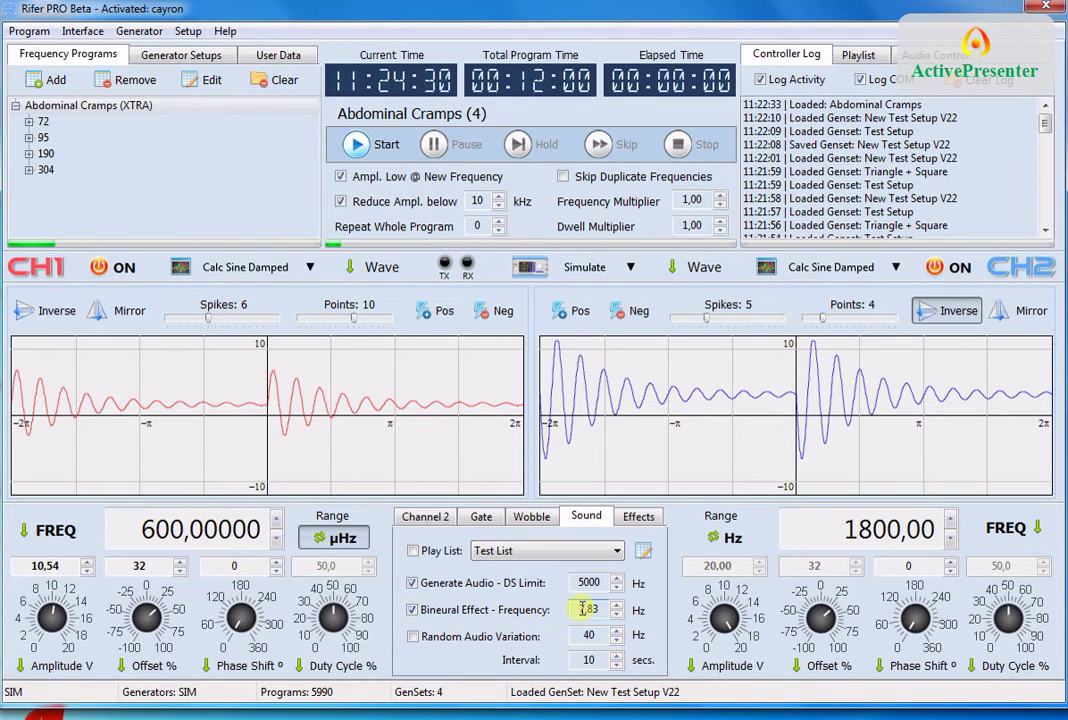
pyautogui.moveTo(604, 608); pyautogui.dragTo(577, 612)
pyautogui.click(578, 609)
pyautogui.moveTo(578, 609); pyautogui.dragTo(598, 609)
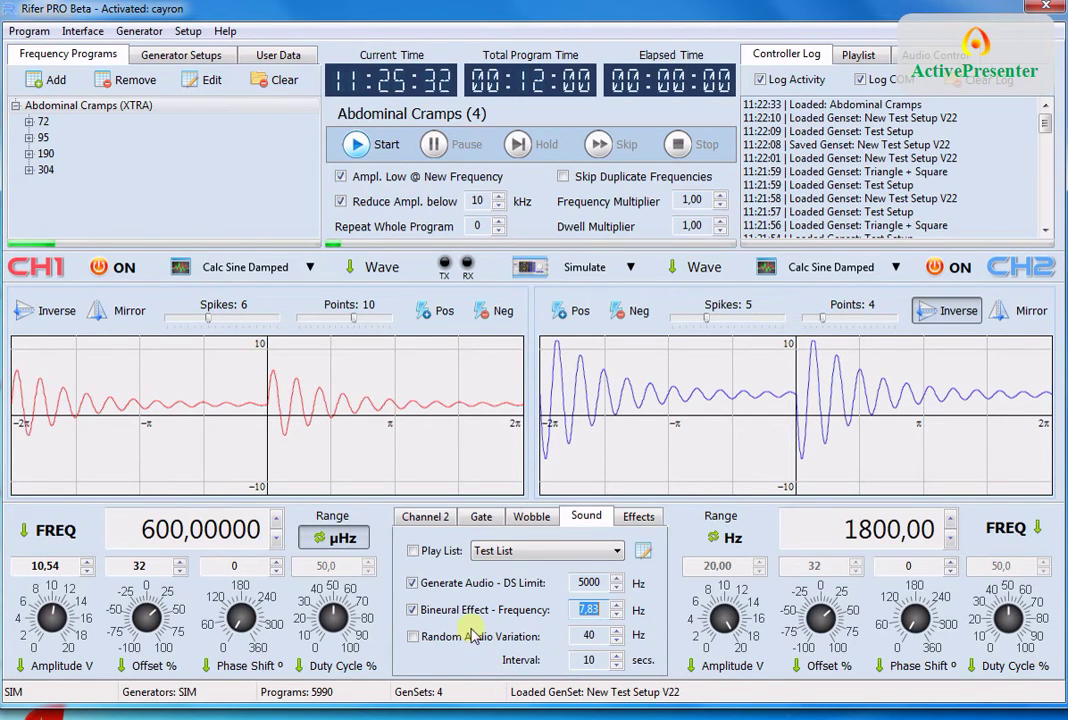
# Choose Fireplace as the first sound effect and raise its effect volume to a bit under half
pyautogui.click(638, 516)
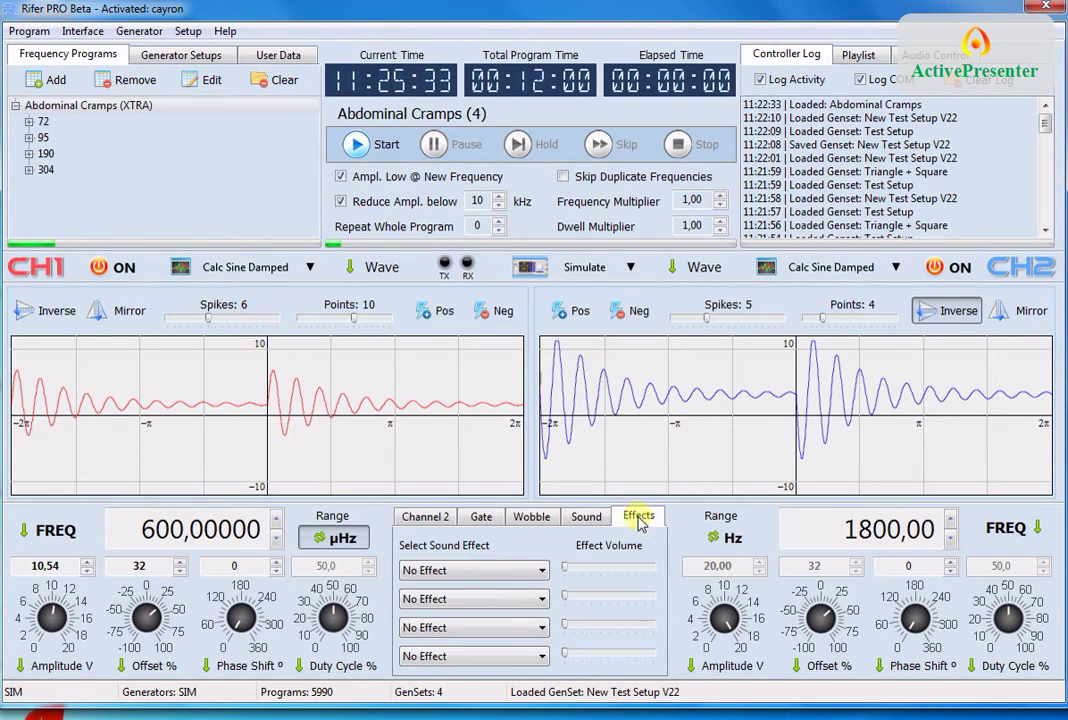
pyautogui.click(512, 570)
pyautogui.click(432, 602)
pyautogui.moveTo(565, 566); pyautogui.dragTo(601, 566)
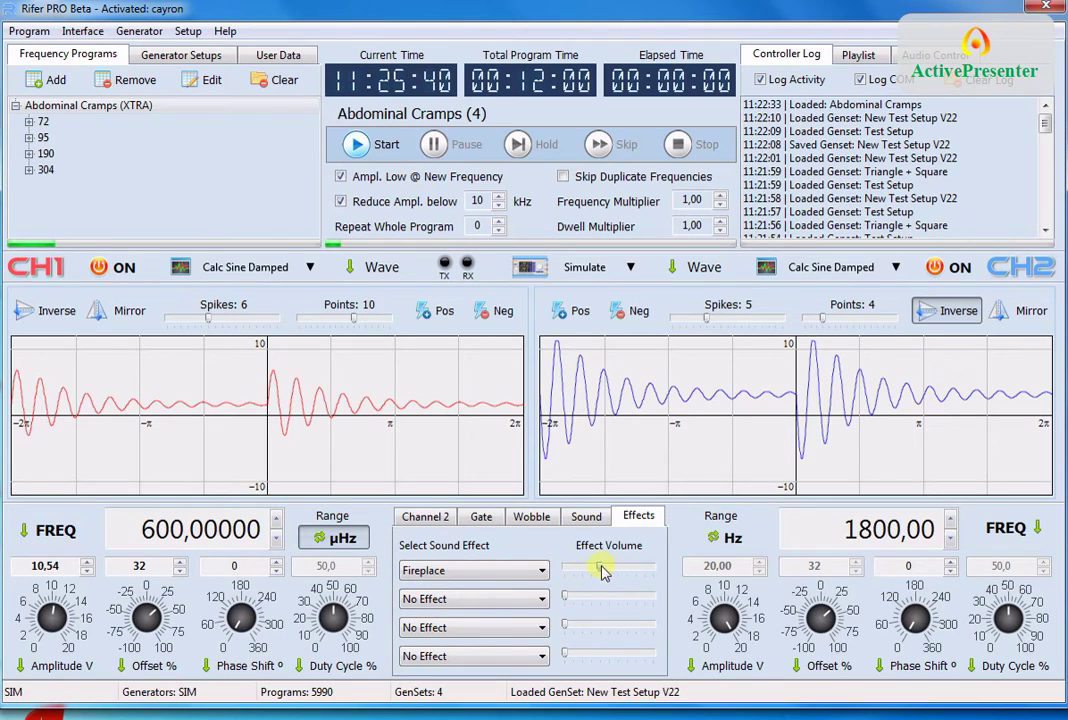
# Reset the first sound effect to No Effect
pyautogui.click(510, 570)
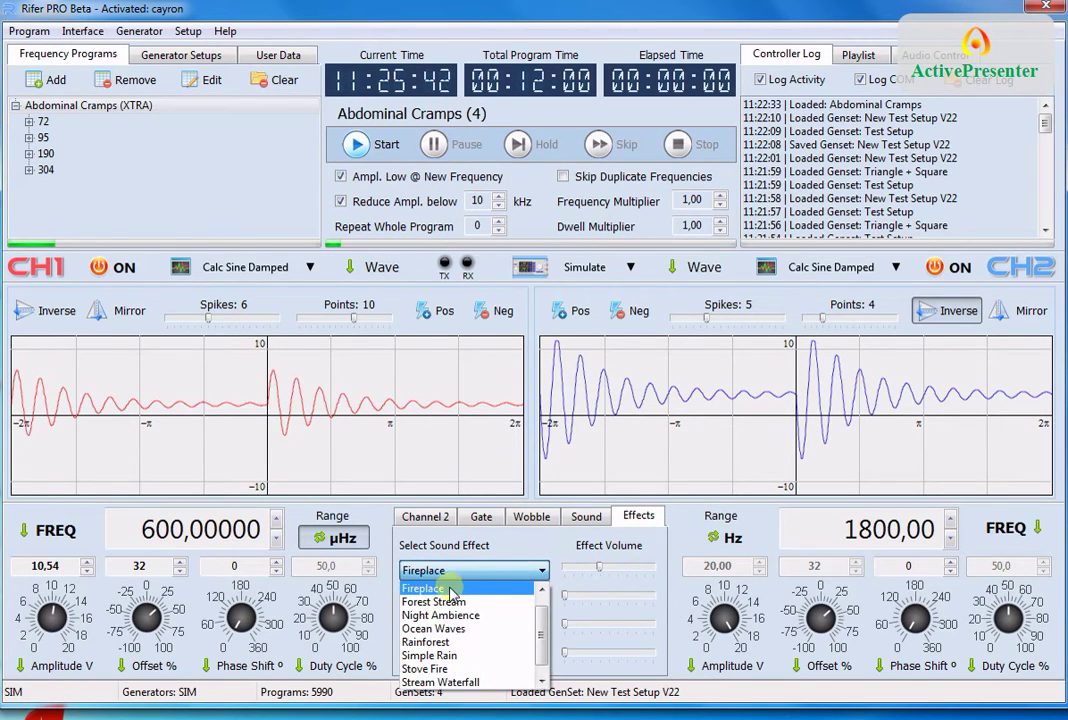
pyautogui.scroll(1, 545, 625)
pyautogui.click(470, 590)
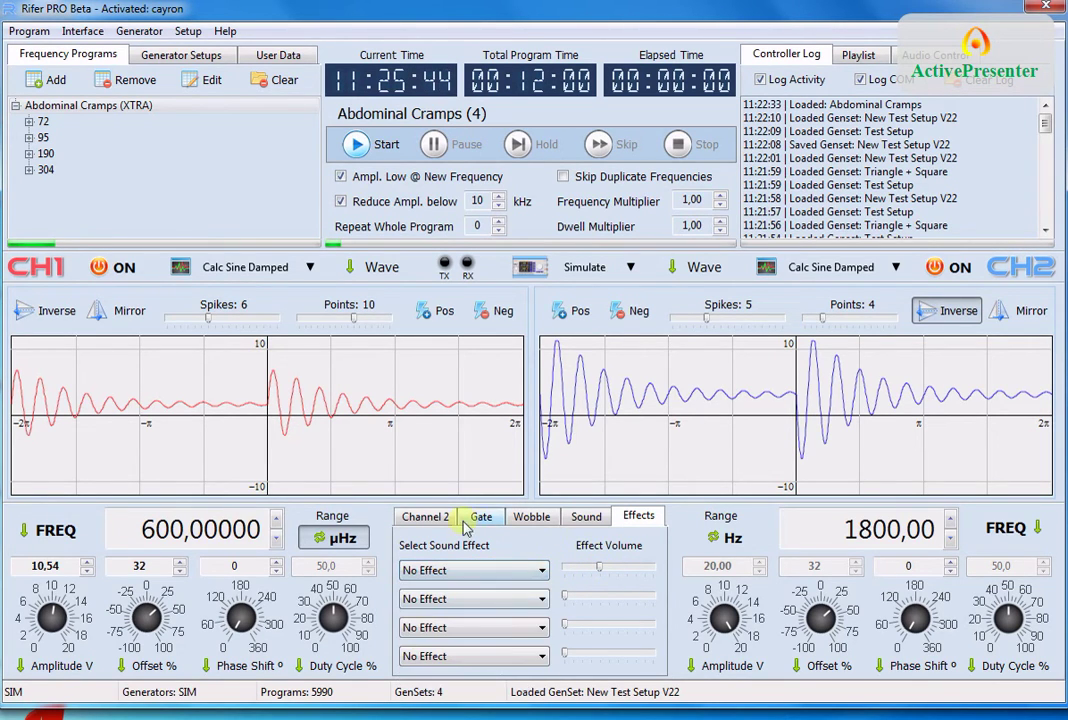
# Review the Channel 2 link settings, the audio volume controls, the playlist view and the controller log
pyautogui.click(431, 520)
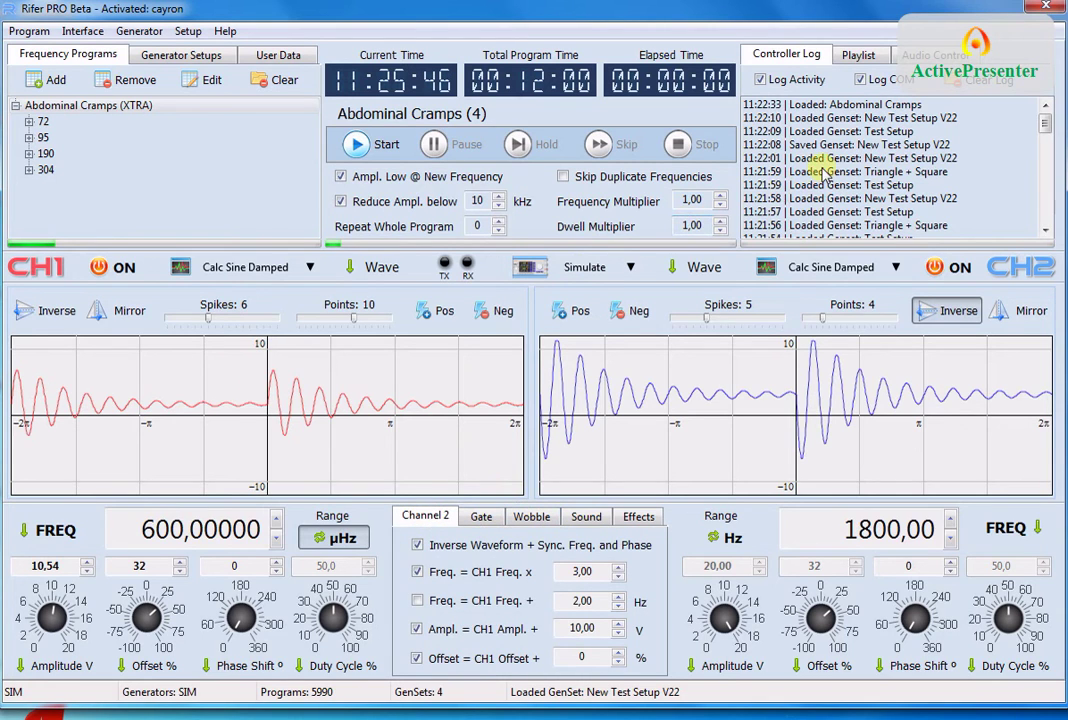
pyautogui.click(932, 56)
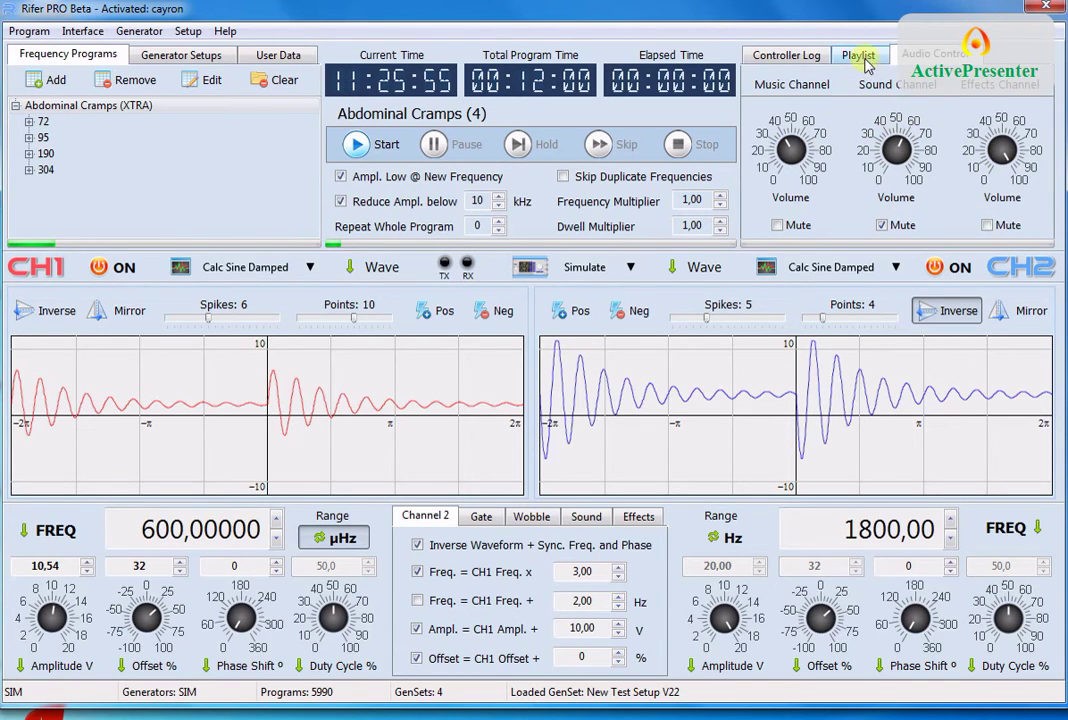
pyautogui.click(855, 54)
pyautogui.click(799, 58)
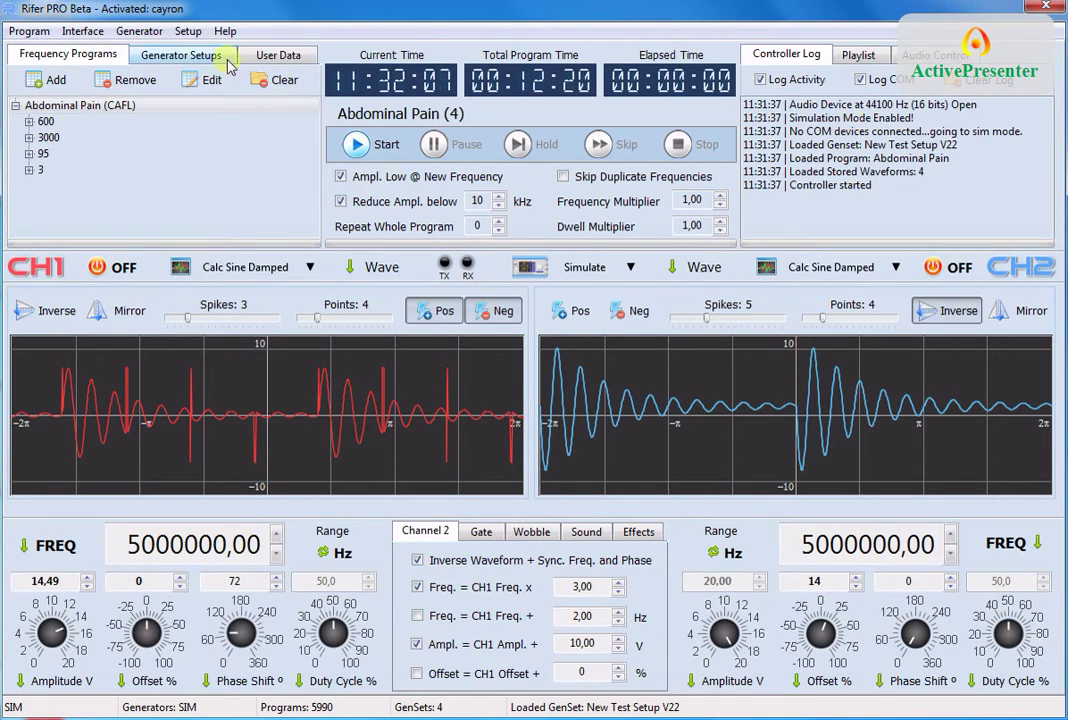
# Try to connect the hardware generator by disabling simulation mode and rescanning the ports
pyautogui.click(189, 31)
pyautogui.click(228, 118)
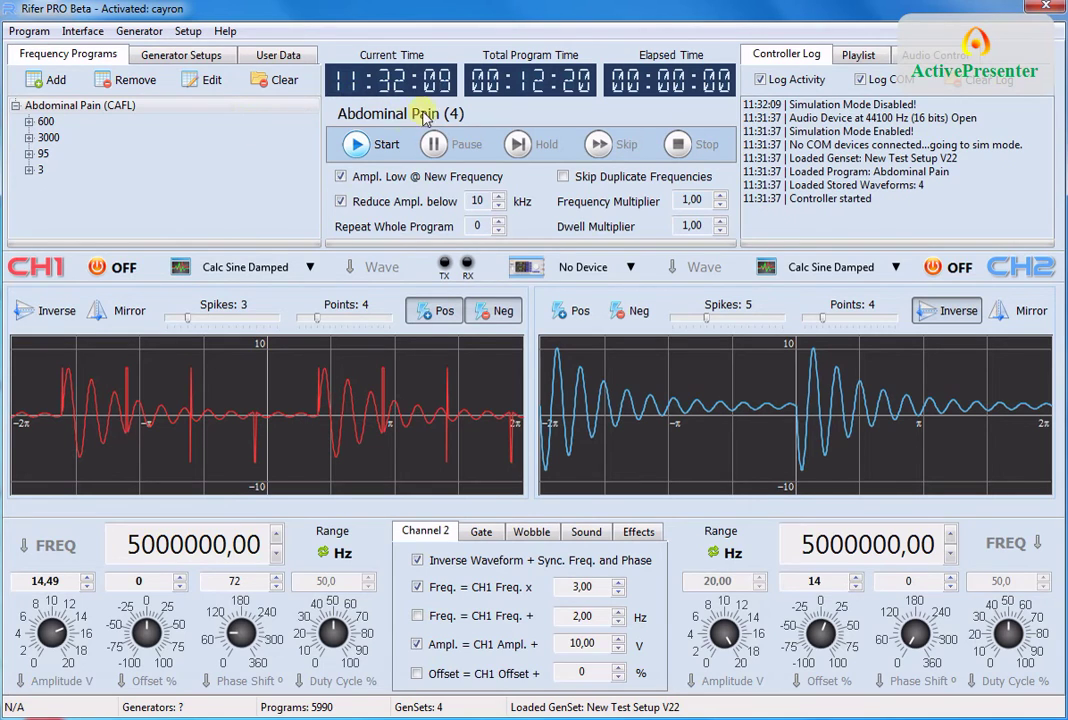
pyautogui.click(186, 33)
pyautogui.click(175, 71)
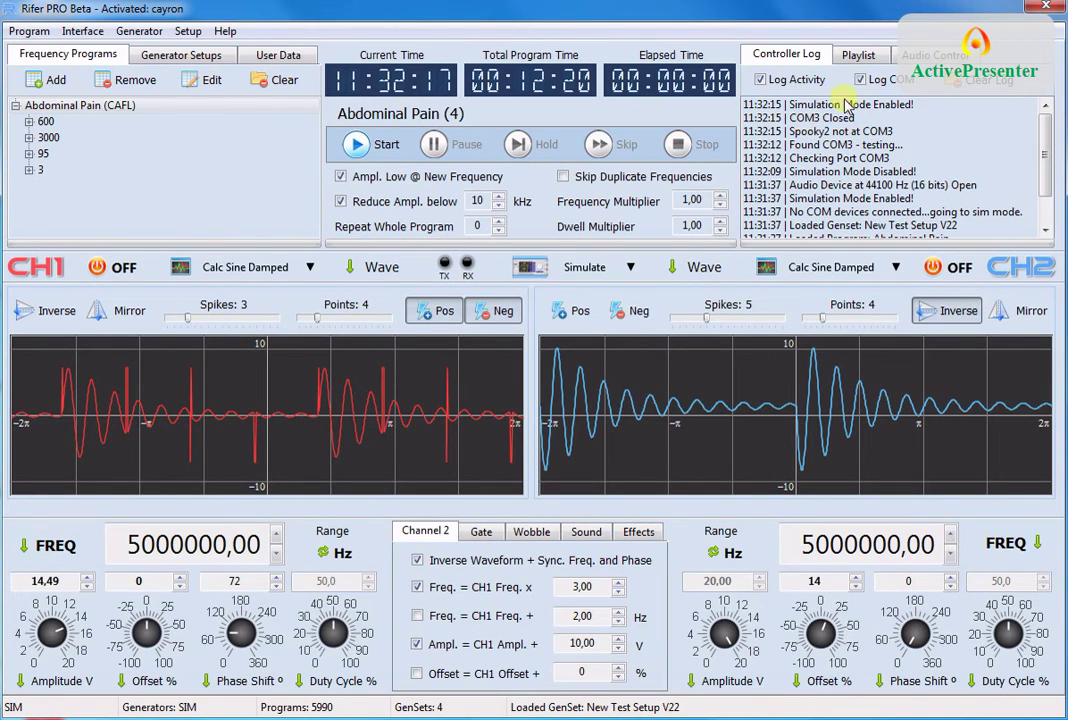
# Disable simulation mode again and repeat the port rescan to connect the generator on COM3
pyautogui.click(187, 31)
pyautogui.click(200, 116)
pyautogui.click(187, 31)
pyautogui.click(200, 69)
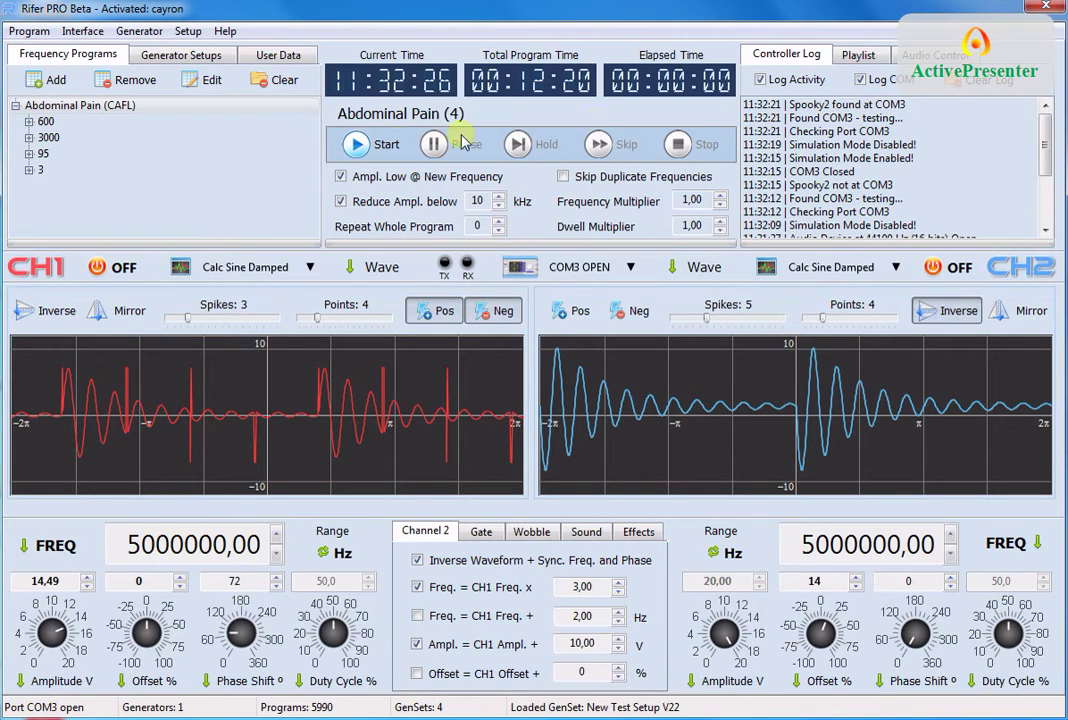
# Check the COM port's baud rate, data bits, parity and flow control settings without changing them
pyautogui.click(186, 31)
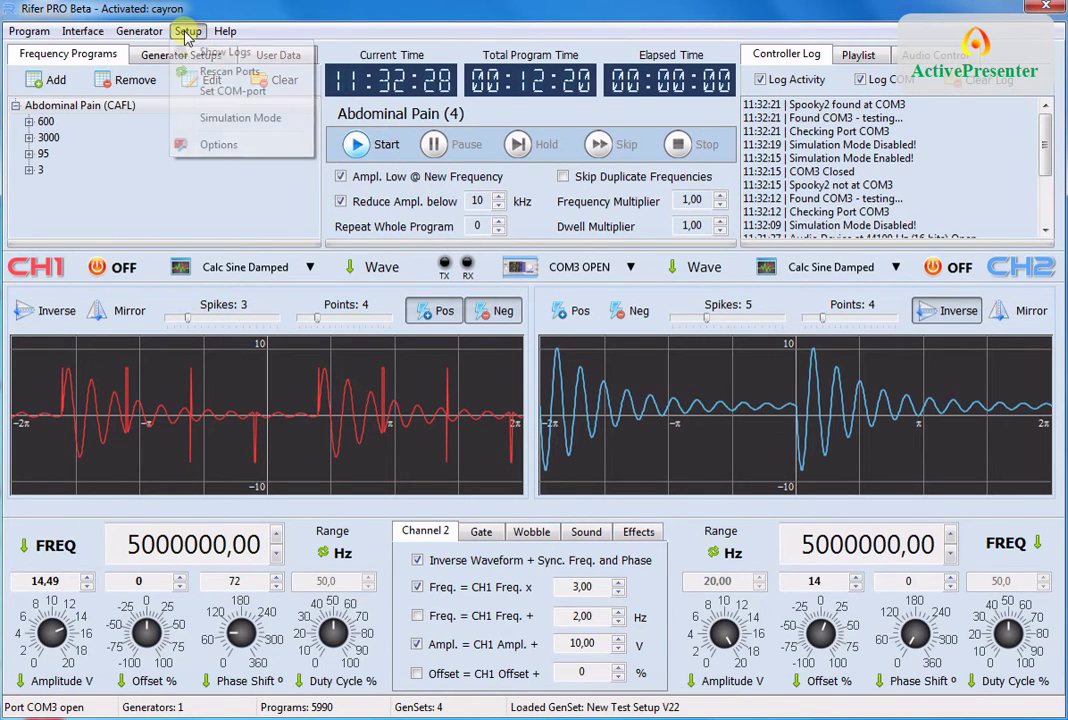
pyautogui.click(219, 93)
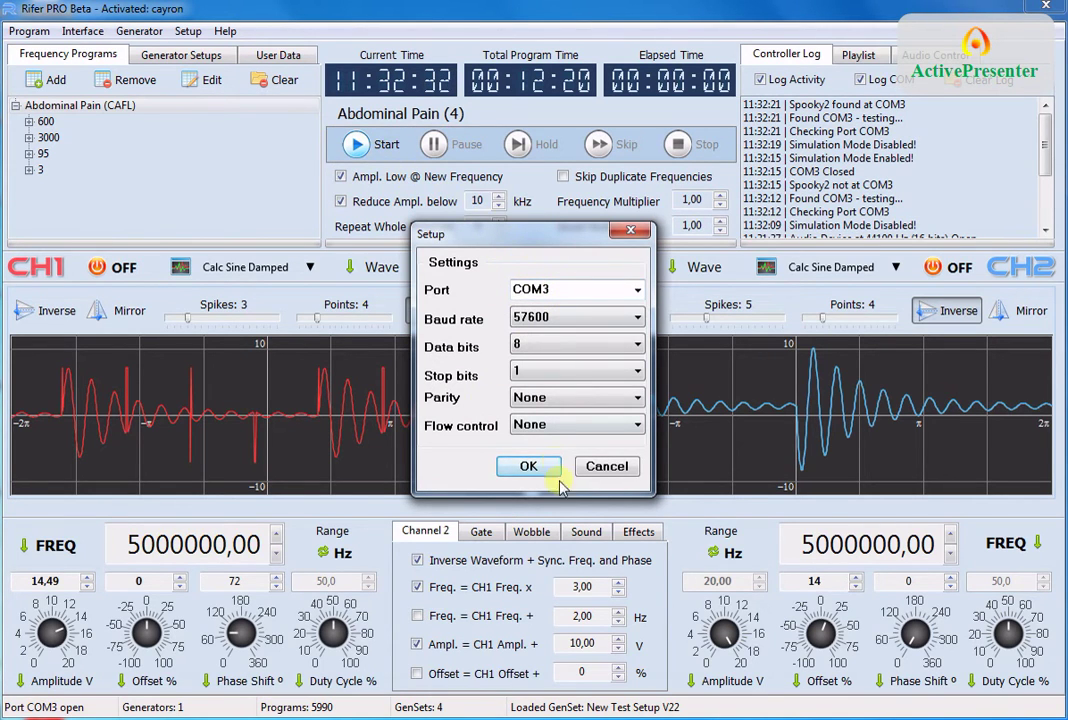
pyautogui.click(614, 472)
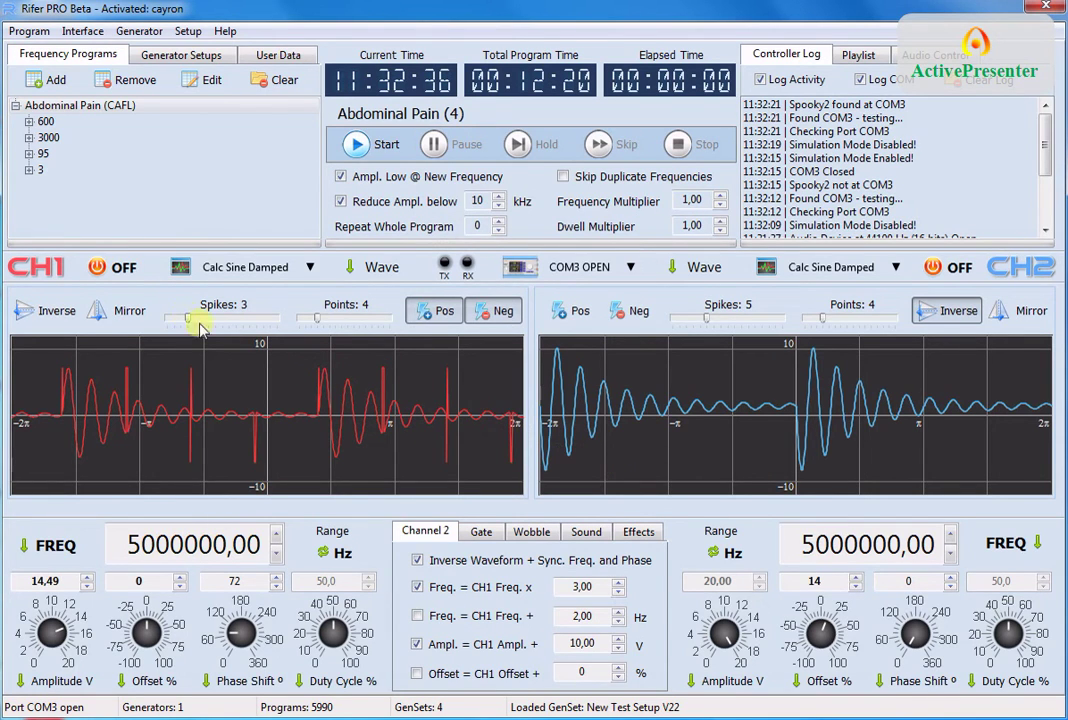
# Switch the output of both generator channels on and back off
pyautogui.click(113, 268)
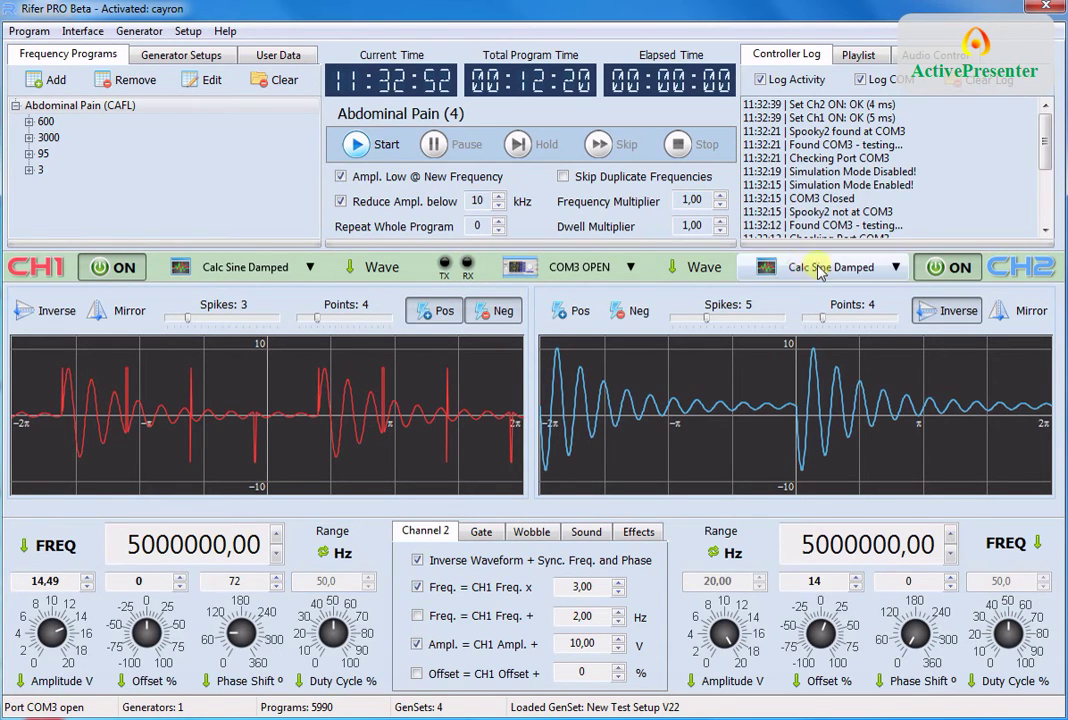
pyautogui.click(106, 270)
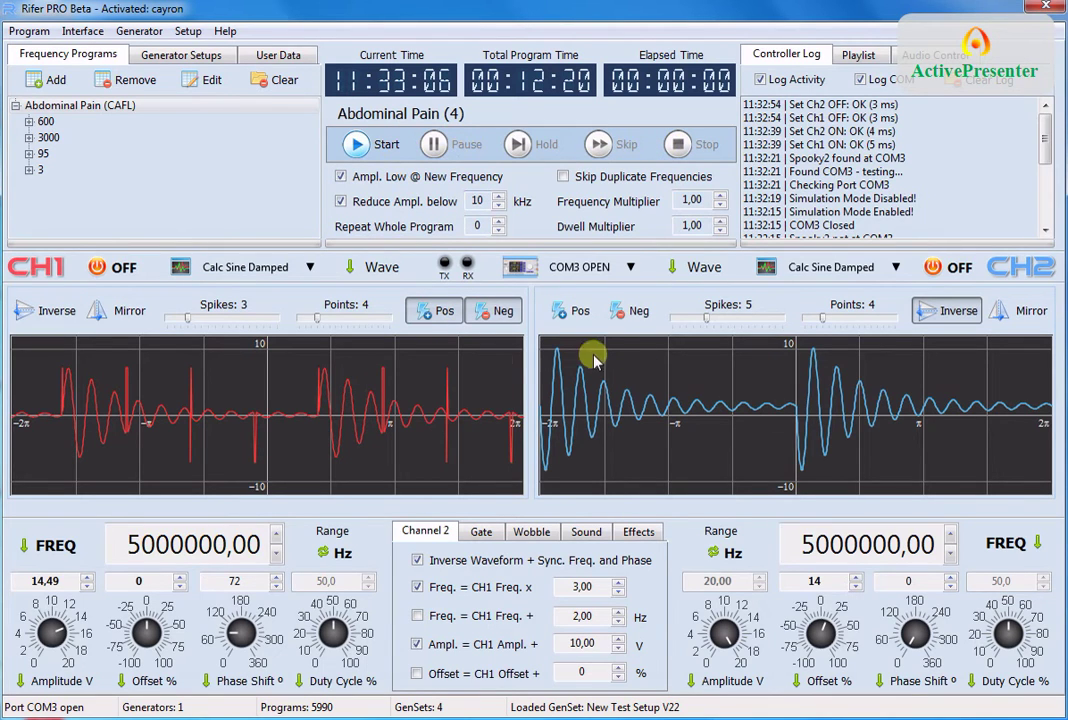
# Load the generator setup New Test Setup V22 and look through the controller log's entries
pyautogui.click(181, 55)
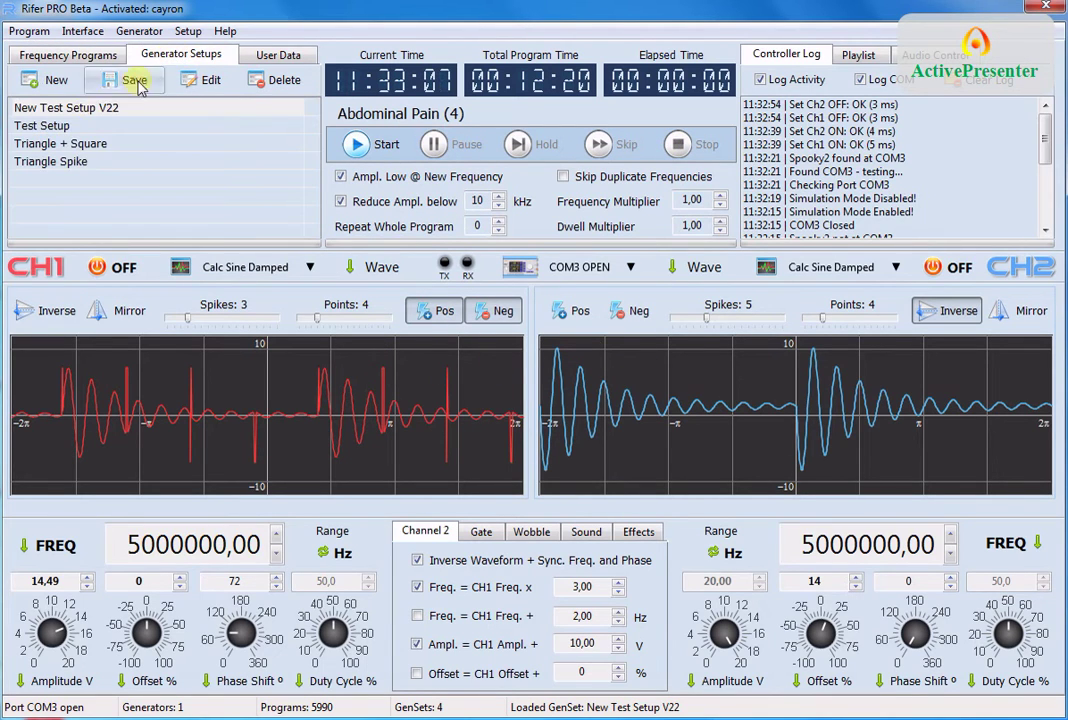
pyautogui.click(80, 115)
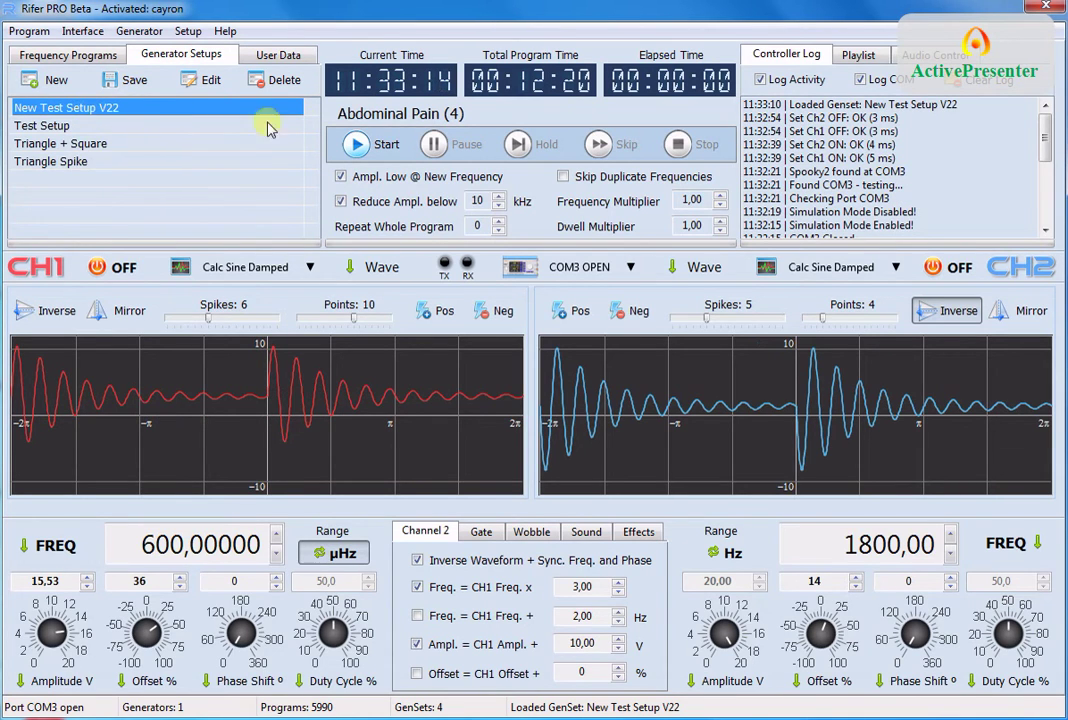
pyautogui.moveTo(1050, 130); pyautogui.dragTo(1057, 190)
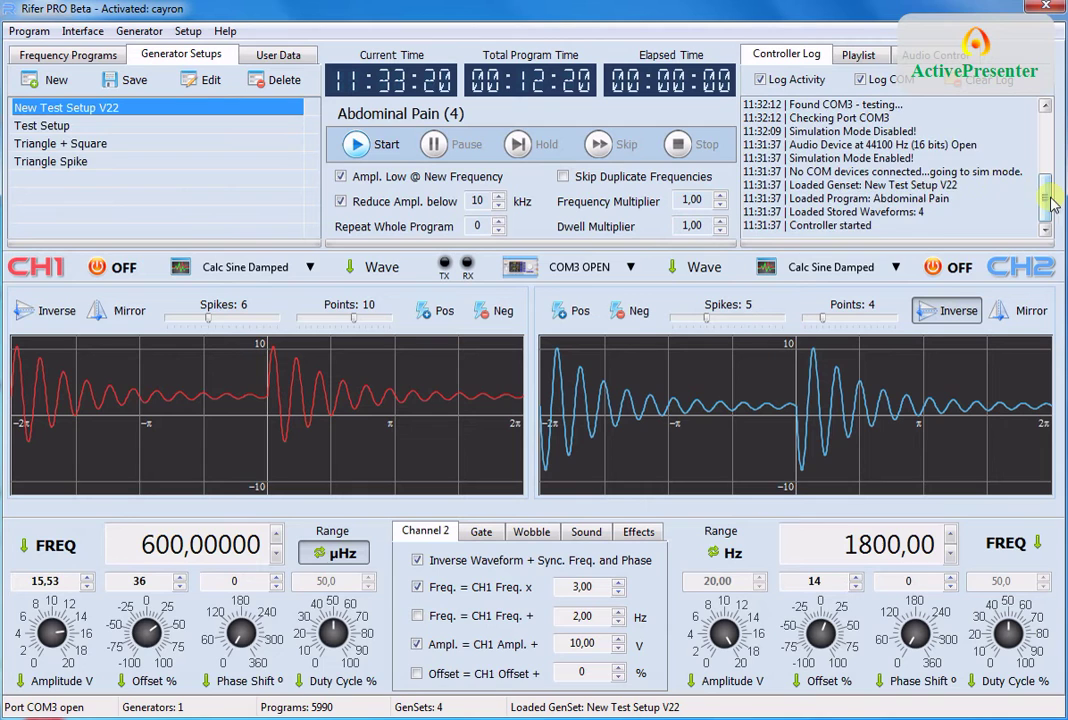
pyautogui.moveTo(1044, 195); pyautogui.dragTo(1033, 133)
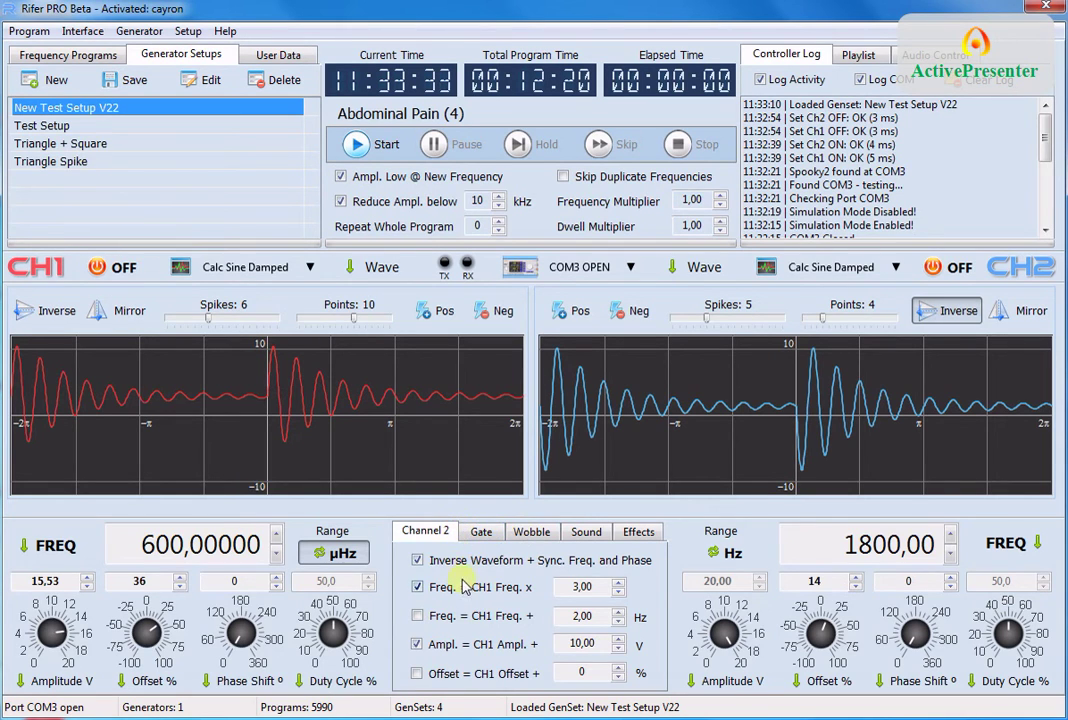
# Review the loaded setup's Gate, Wobble, Sound and Channel 2 settings
pyautogui.click(478, 532)
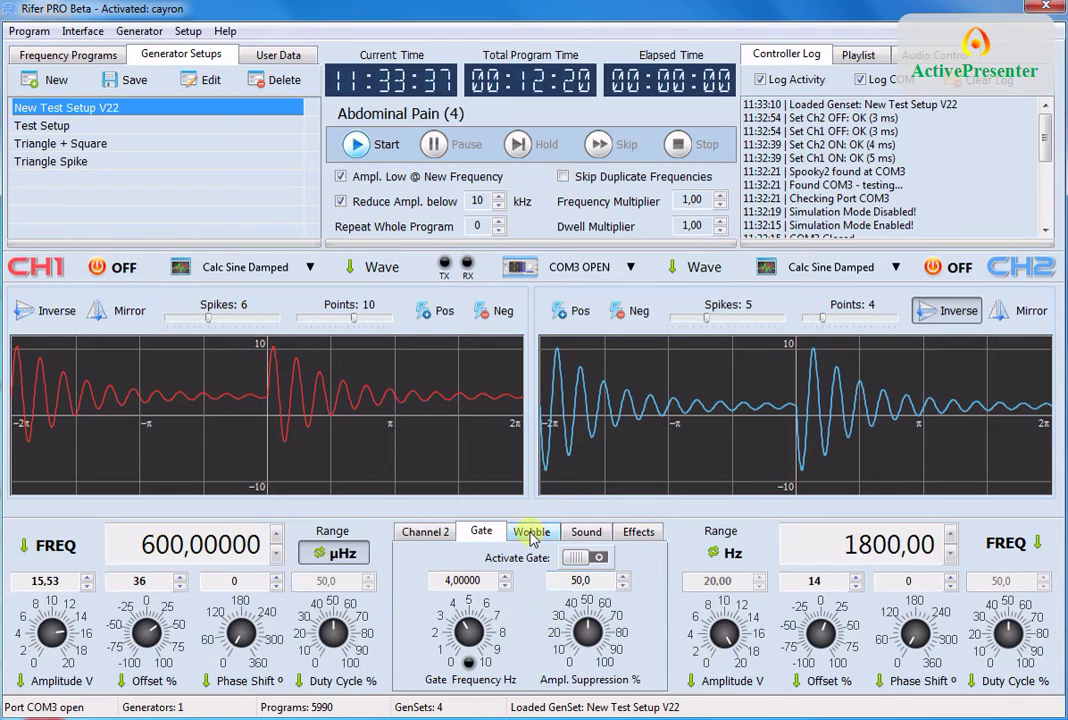
pyautogui.click(533, 534)
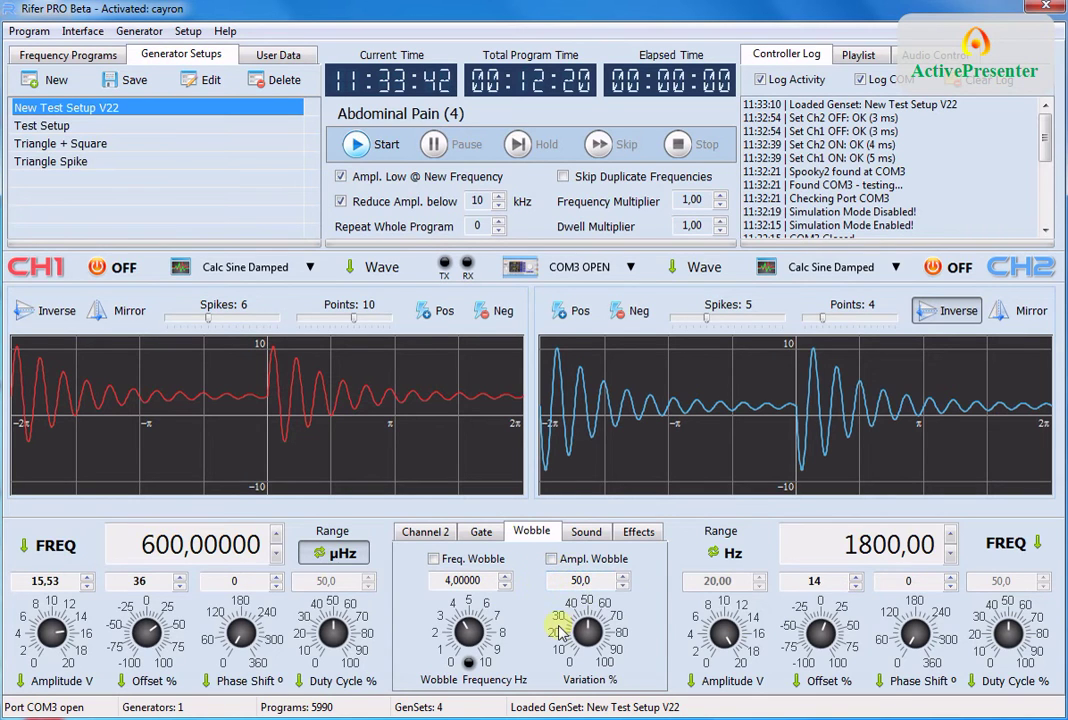
pyautogui.click(489, 535)
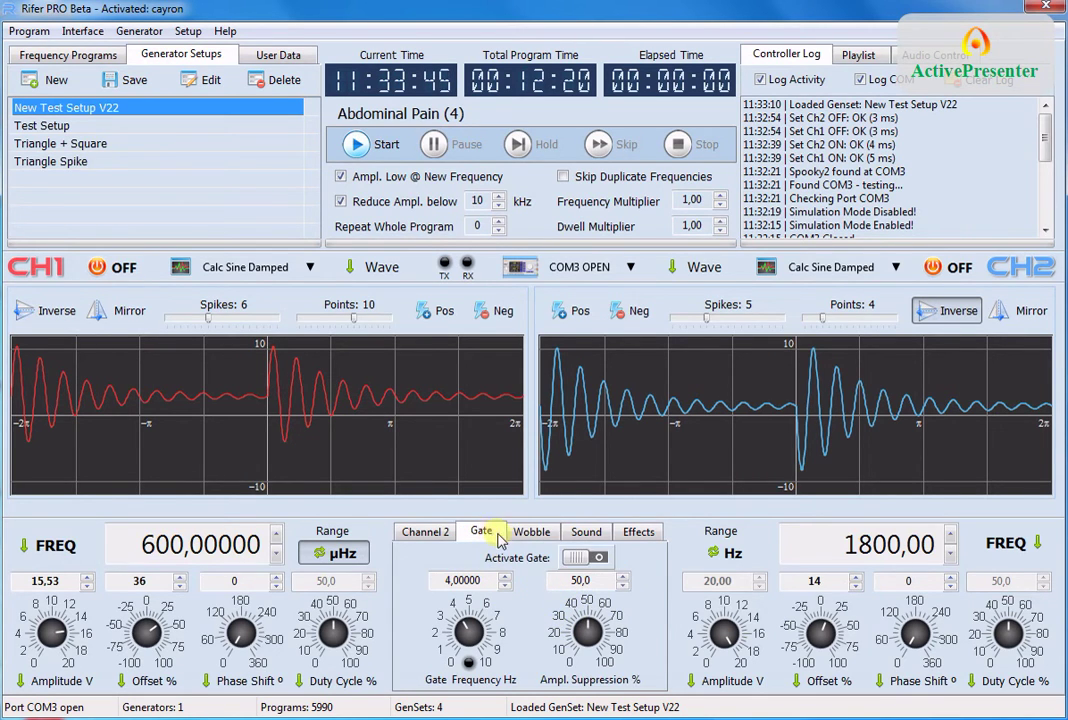
pyautogui.click(593, 536)
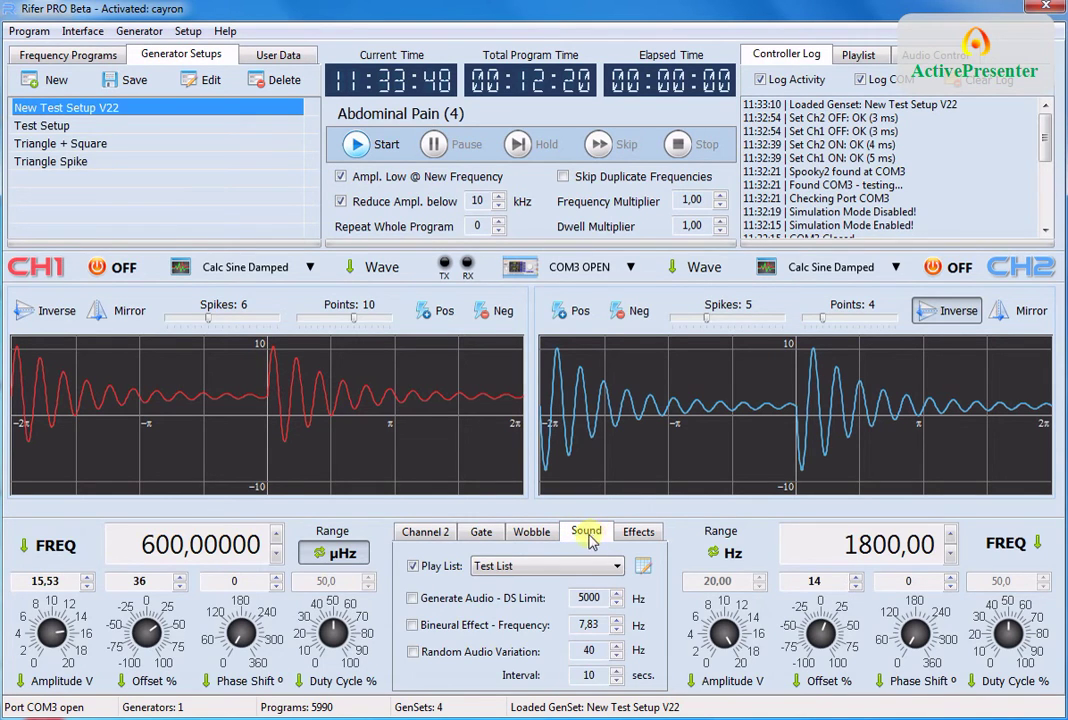
pyautogui.click(425, 538)
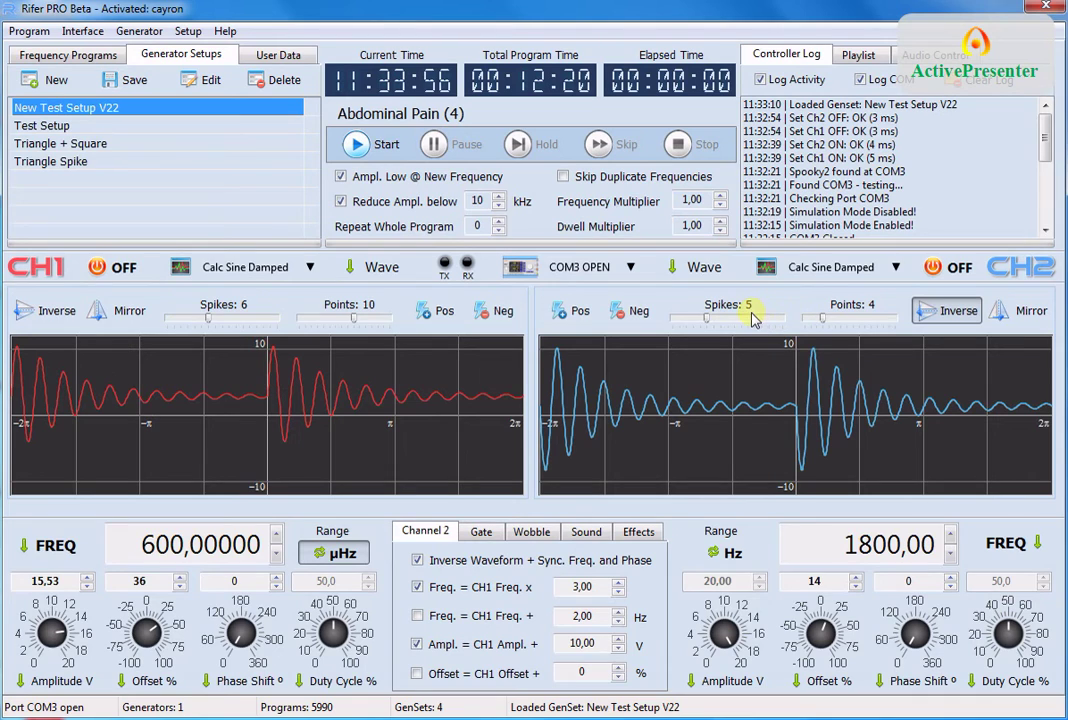
# Check the loaded frequency program and reload the generator setup New Test Setup V22
pyautogui.click(386, 146)
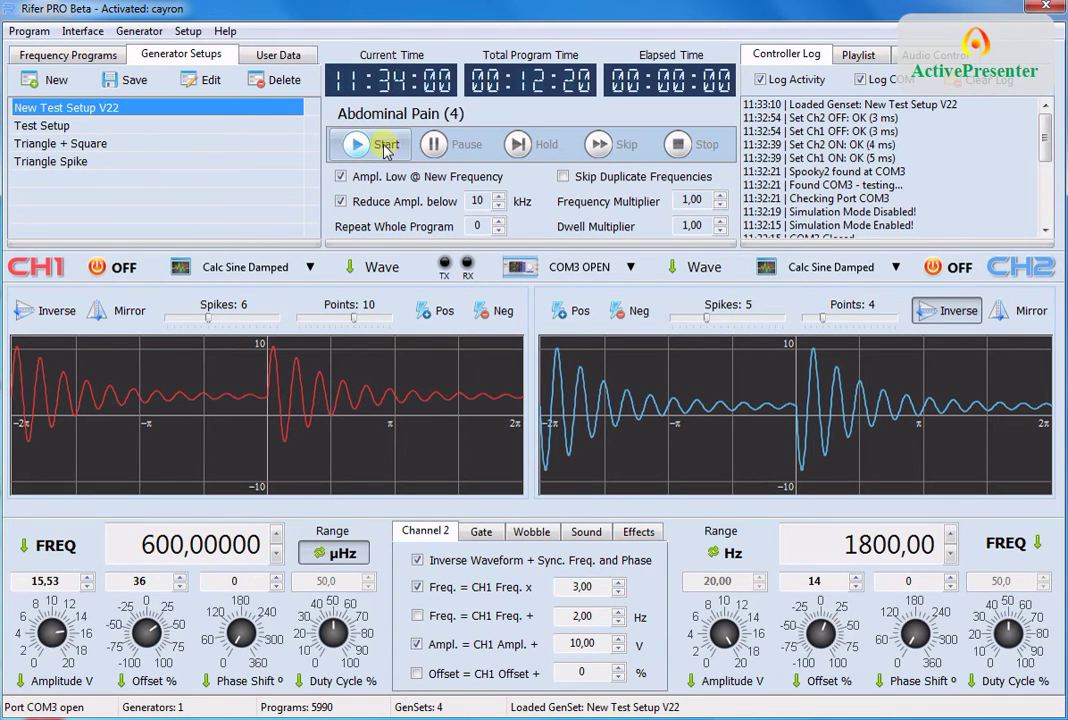
pyautogui.click(120, 108)
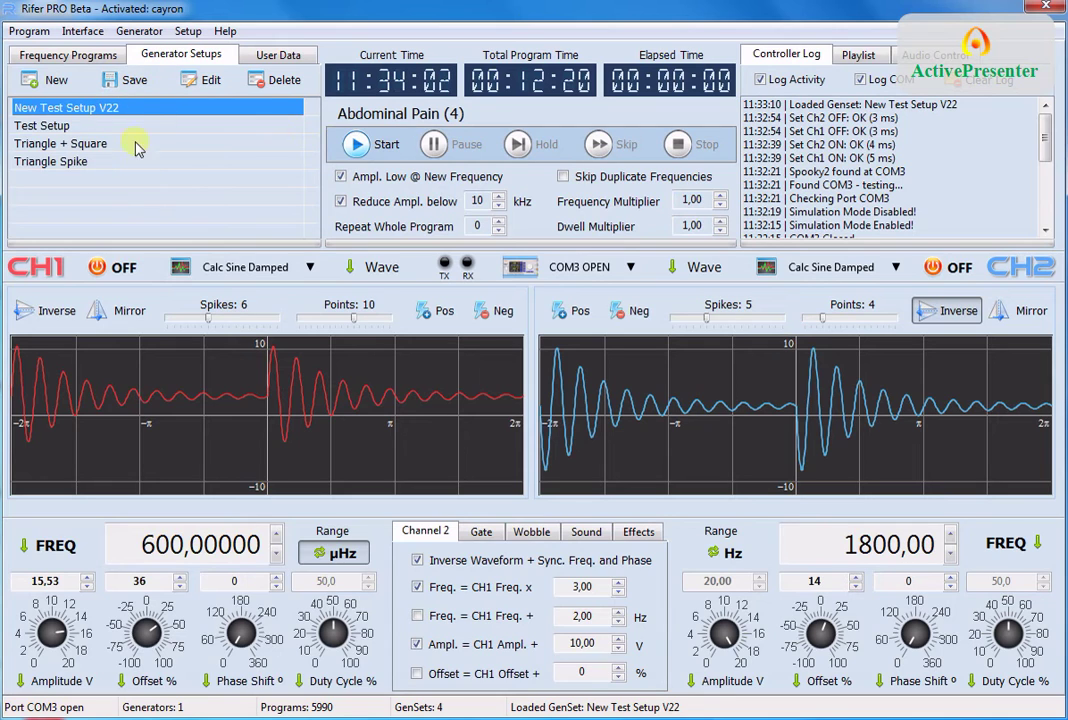
pyautogui.click(70, 56)
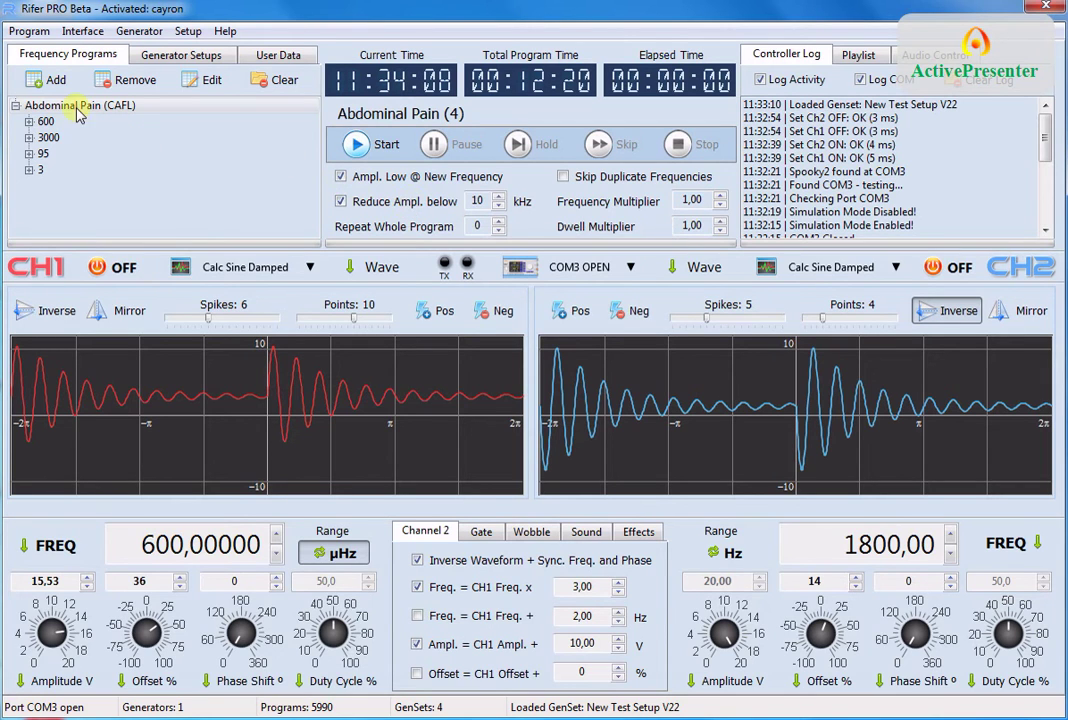
pyautogui.click(186, 58)
pyautogui.click(83, 107)
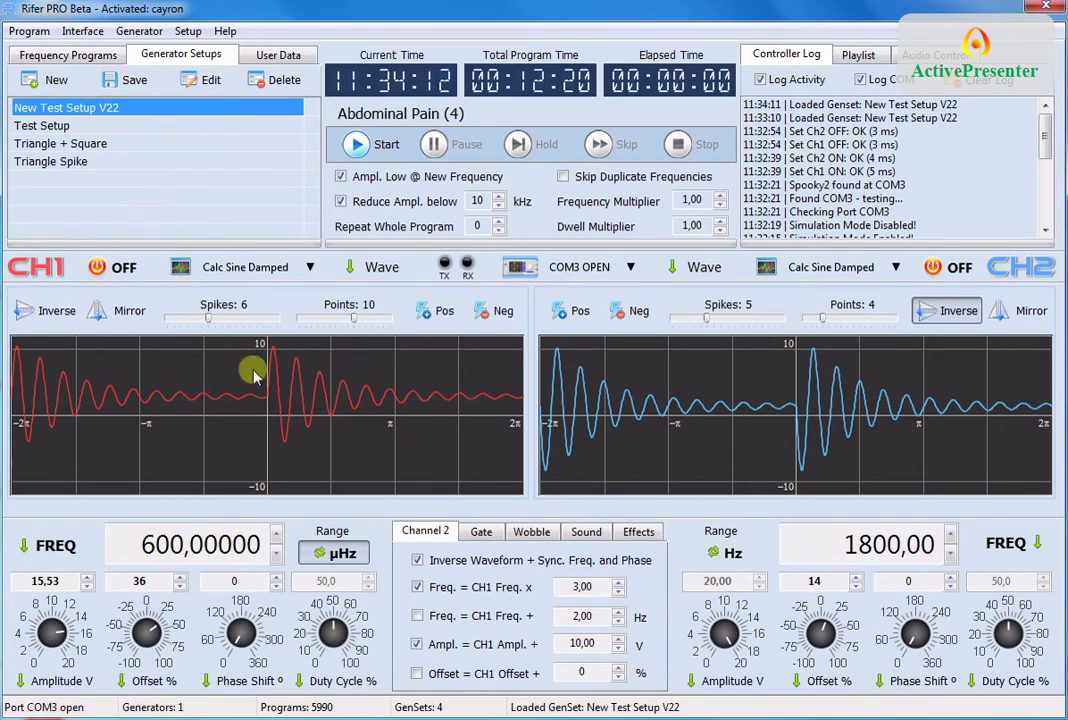
# Load the generator setup Test Setup, followed by the generator setup Triangle + Square
pyautogui.click(75, 125)
pyautogui.click(92, 145)
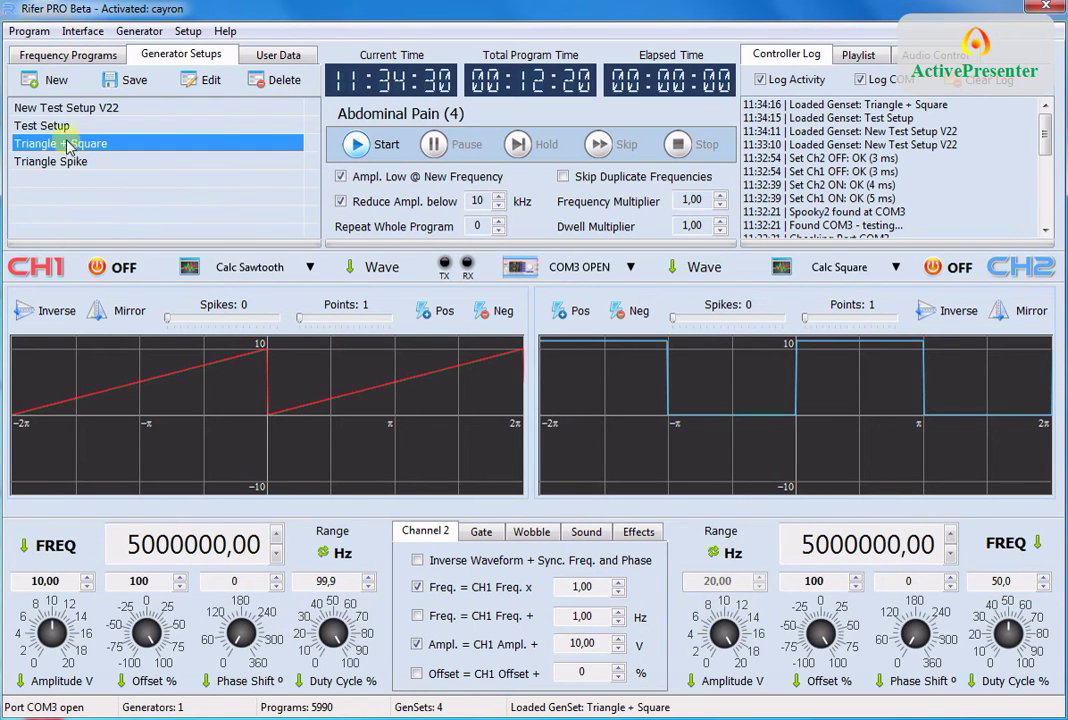
# Clear the controller log, run the Abdominal Pain (CAFL) frequency program on the generator for about 48 seconds and stop it
pyautogui.click(64, 60)
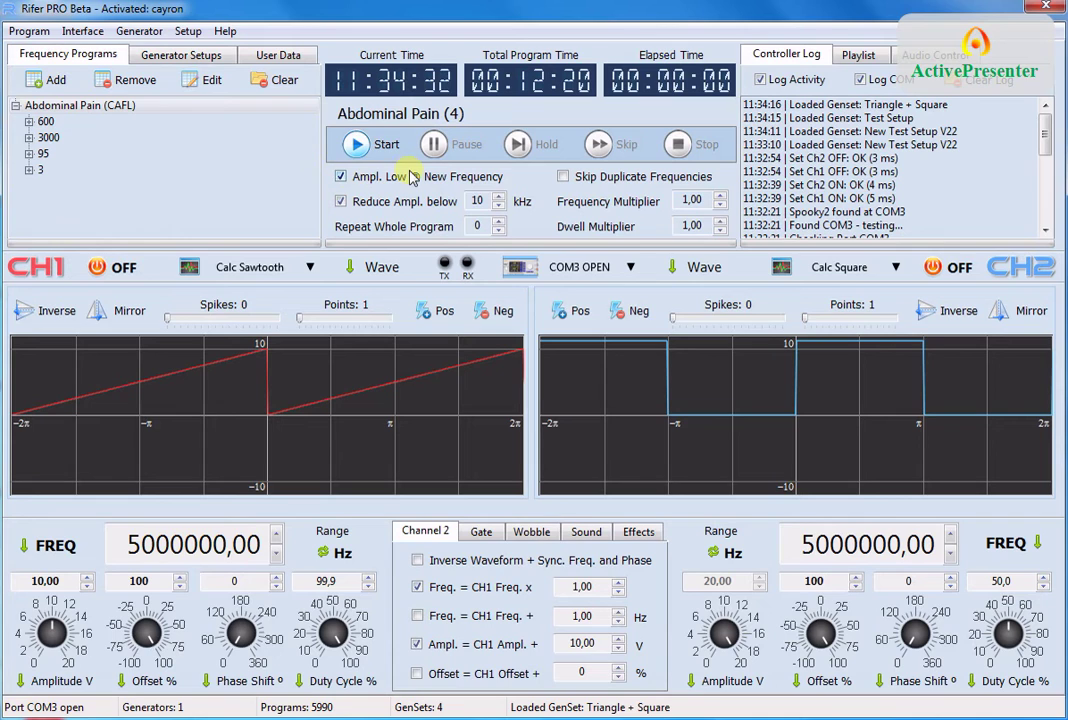
pyautogui.click(963, 89)
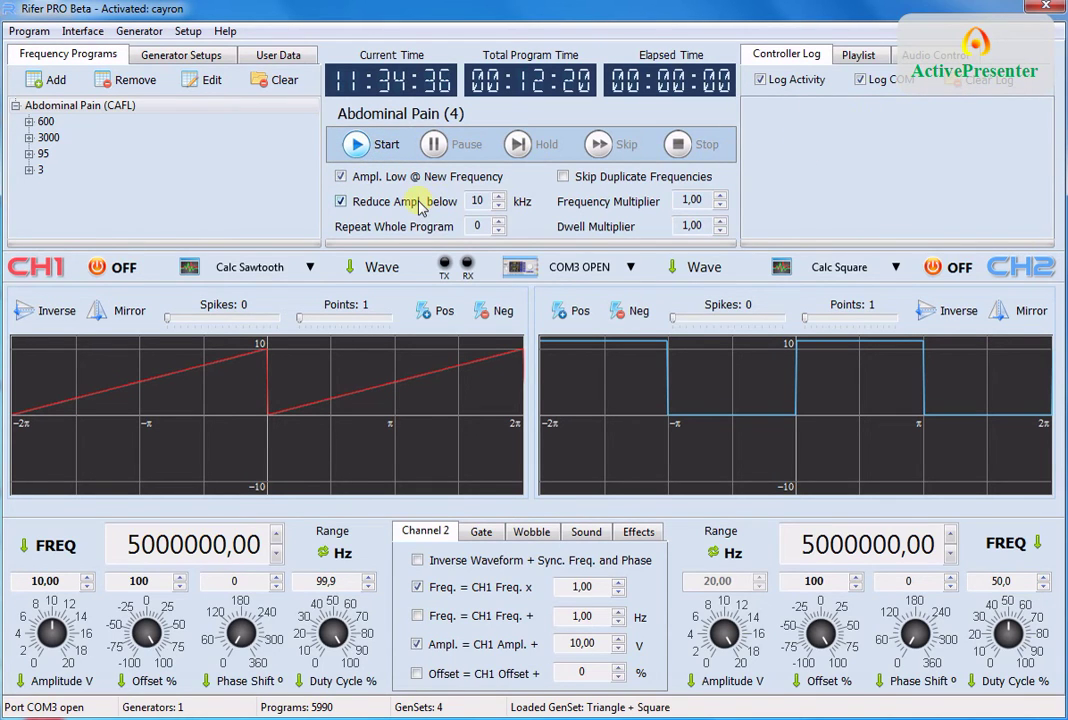
pyautogui.click(373, 160)
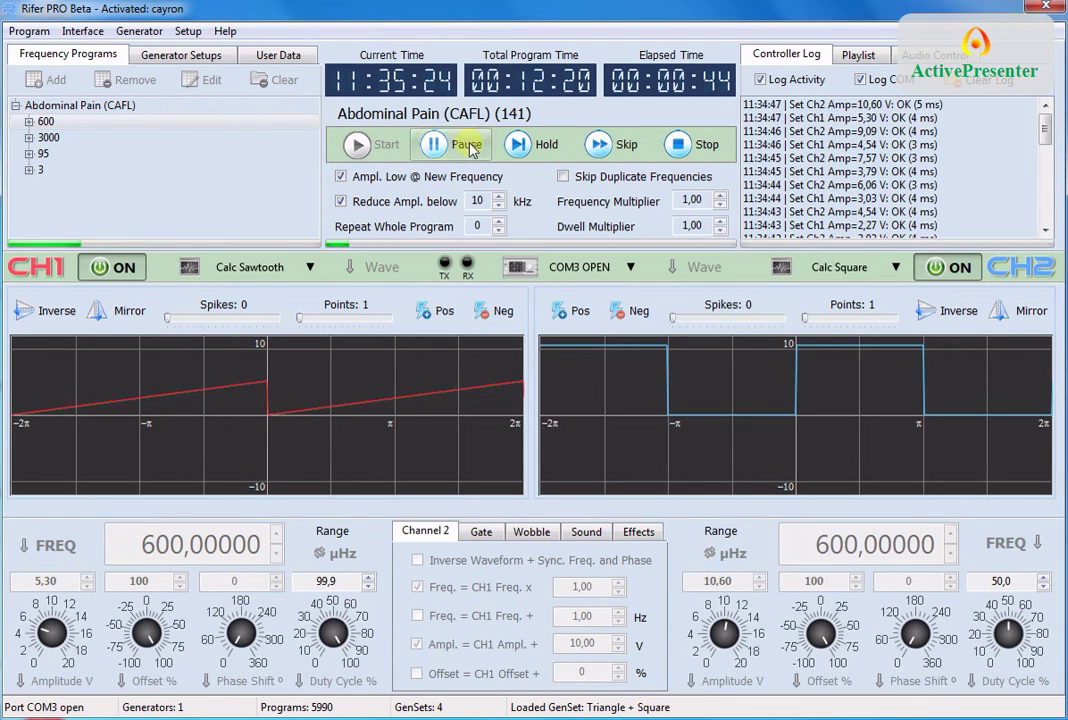
pyautogui.click(707, 146)
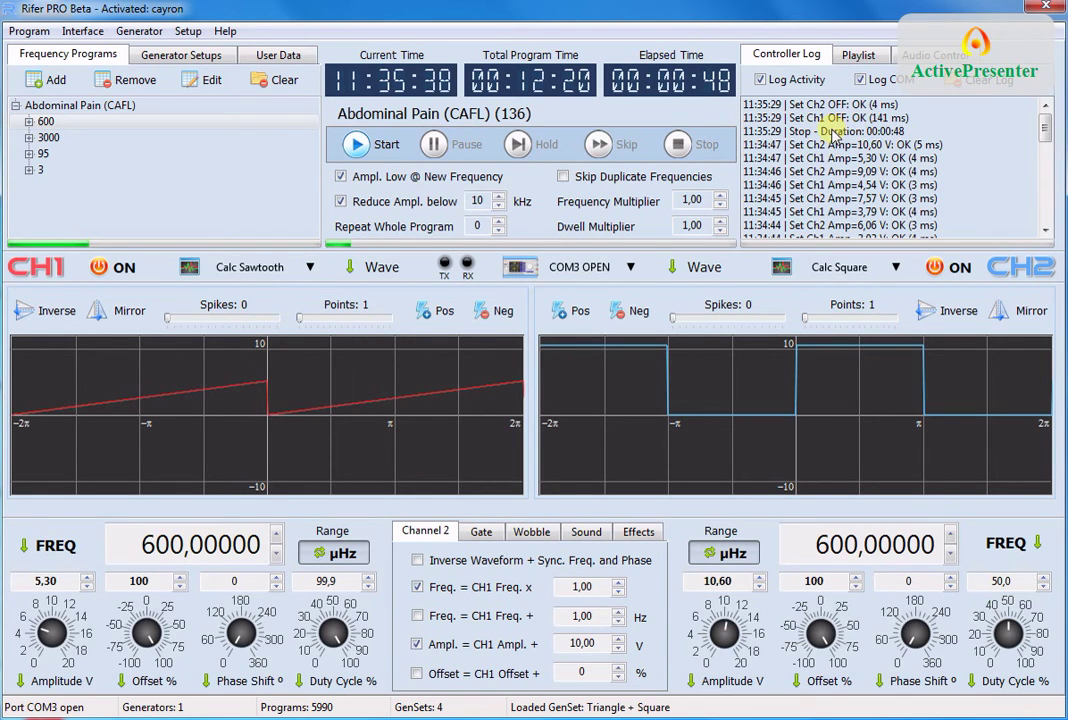
# Look back through the controller log at the waveform uploads and channel settings sent when the program started
pyautogui.moveTo(1044, 125); pyautogui.dragTo(1054, 183)
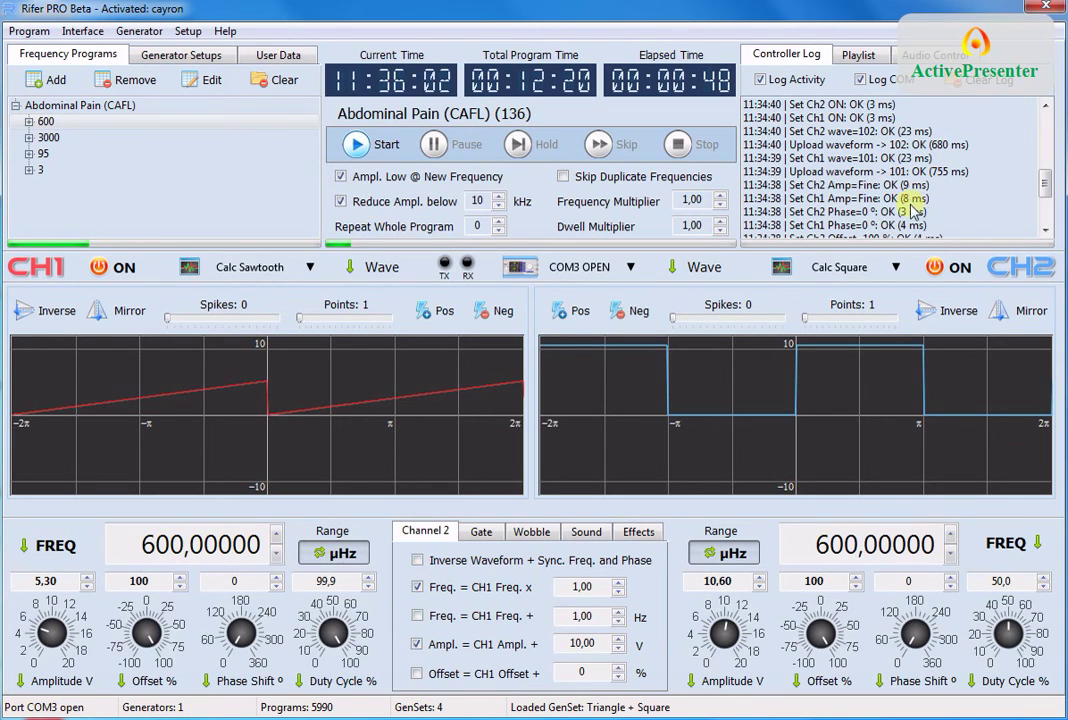
pyautogui.moveTo(1046, 182)
pyautogui.mouseDown()
pyautogui.moveTo(1051, 205)
pyautogui.moveTo(1038, 124)
pyautogui.moveTo(1044, 180)
pyautogui.mouseUp()
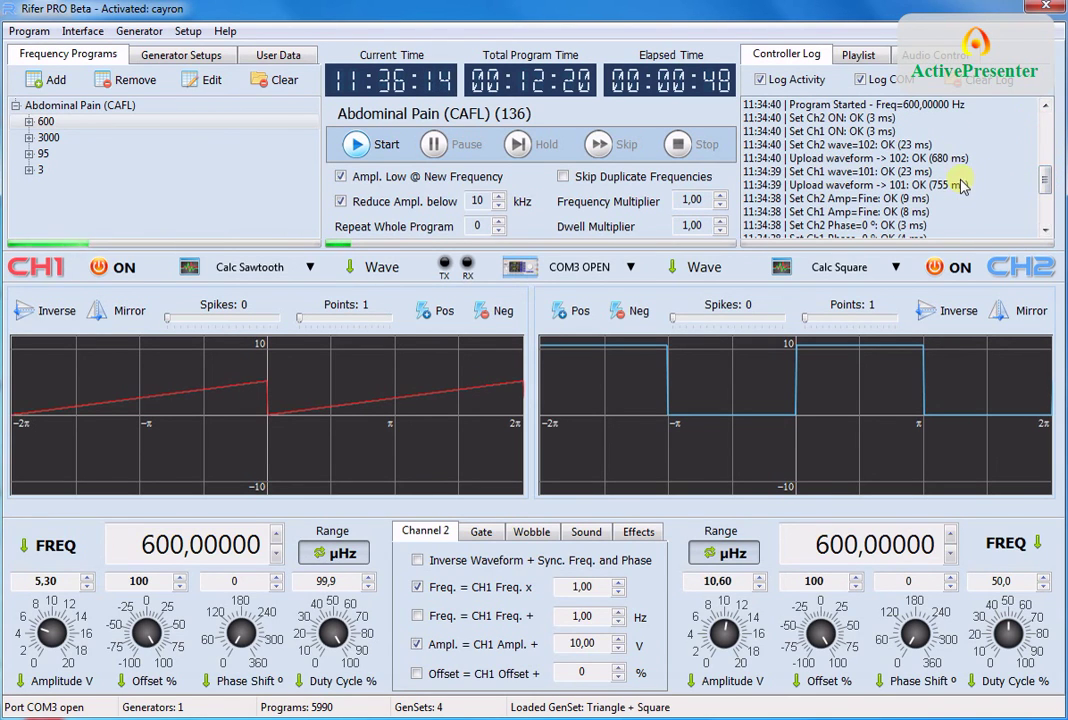